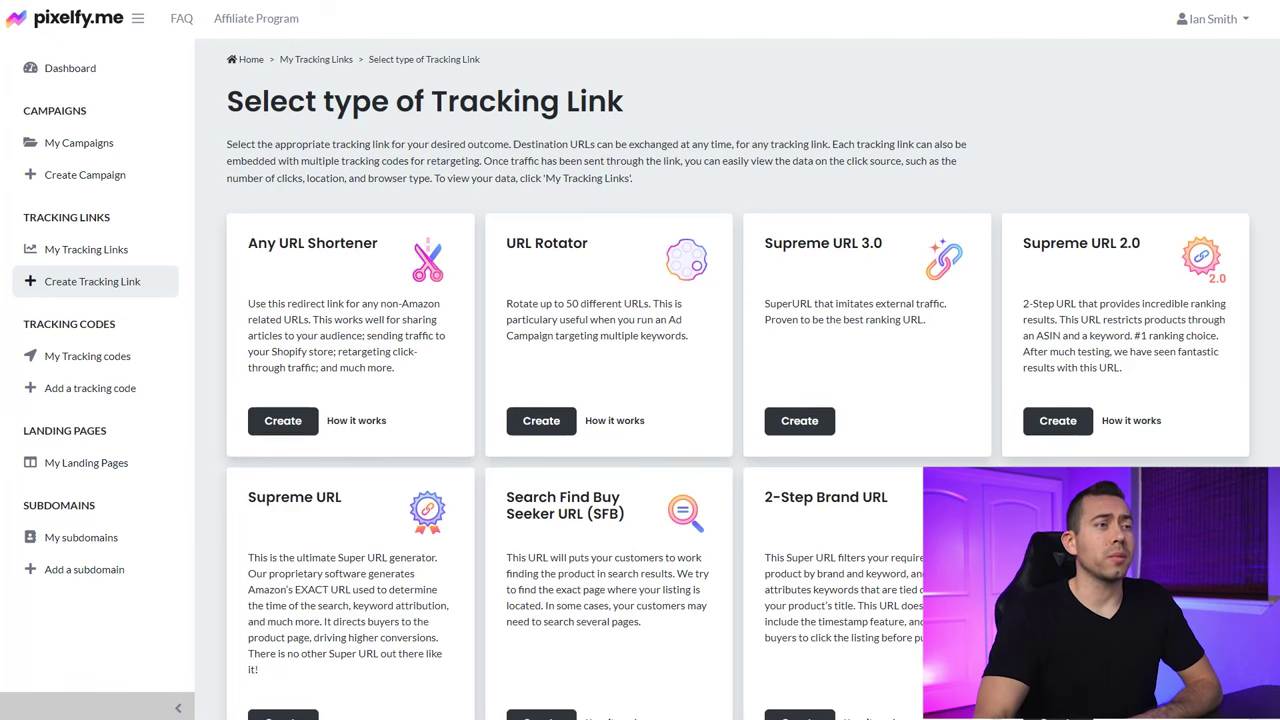
left_click(623, 105)
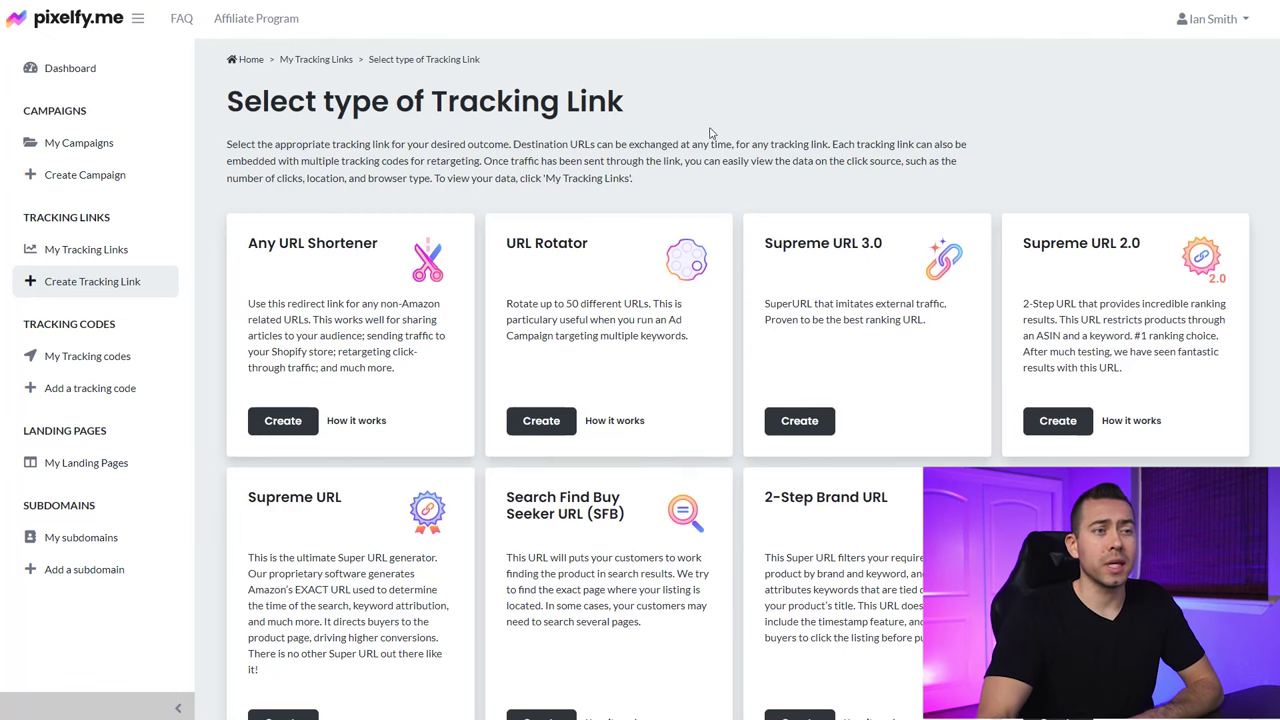
scroll(700, 98, "down", 1)
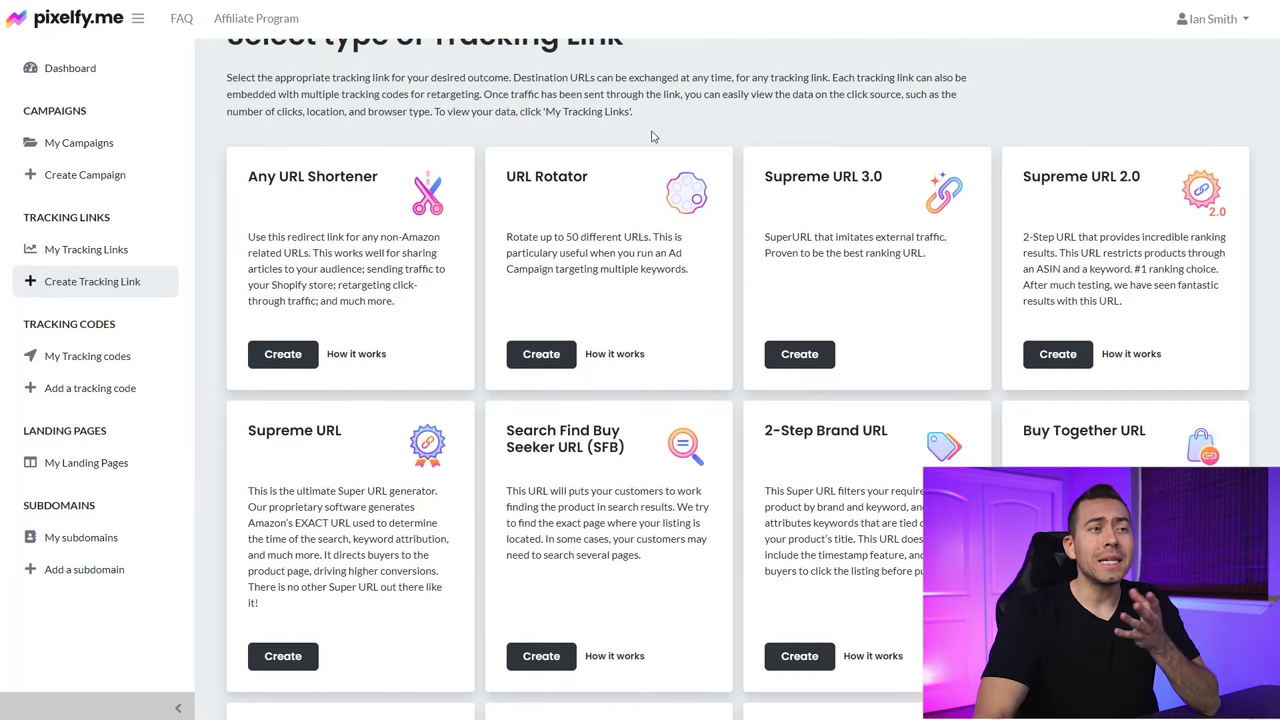
scroll(652, 136, "up", 1)
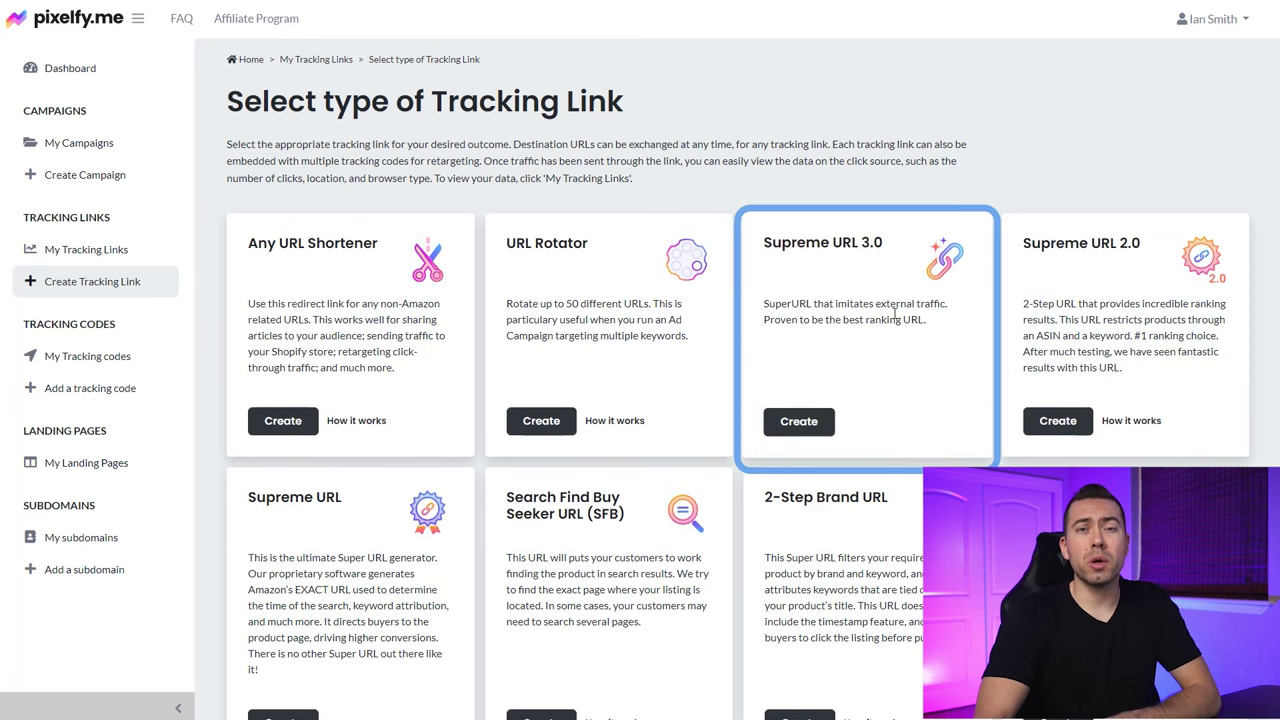
scroll(895, 313, "down", 1)
scroll(888, 240, "down", 6)
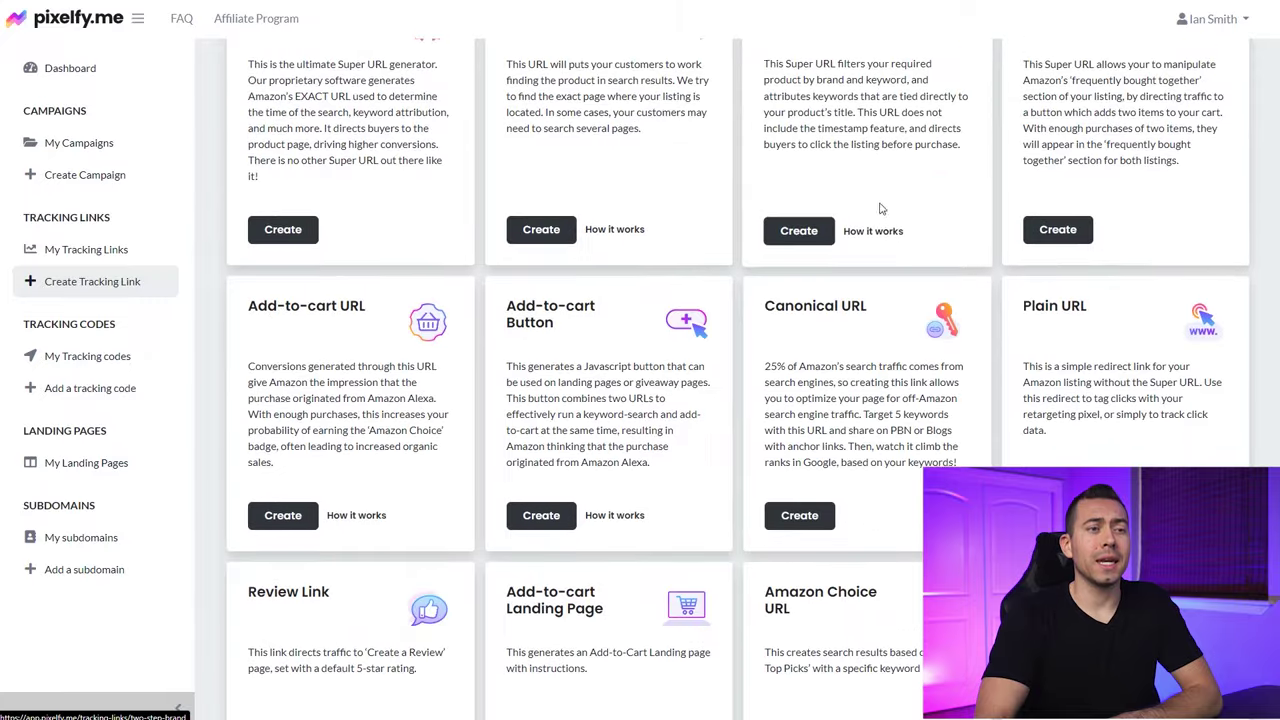
scroll(858, 300, "down", 4)
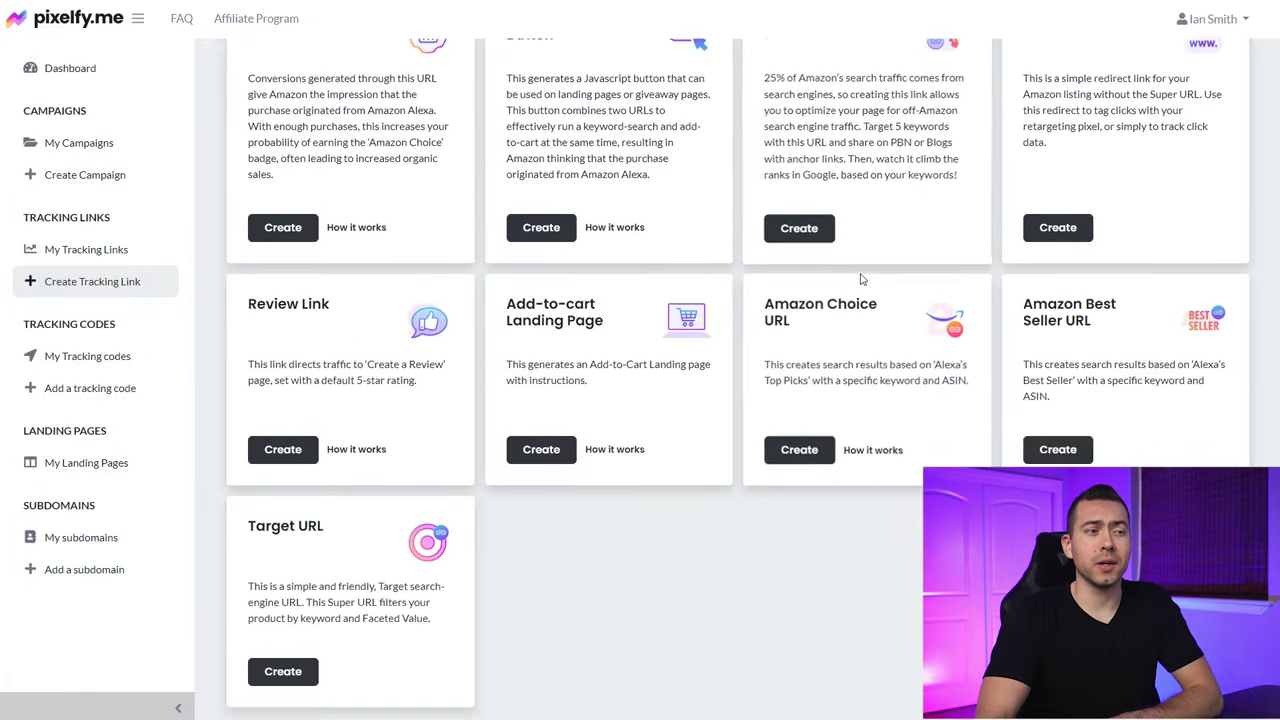
scroll(700, 367, "up", 4)
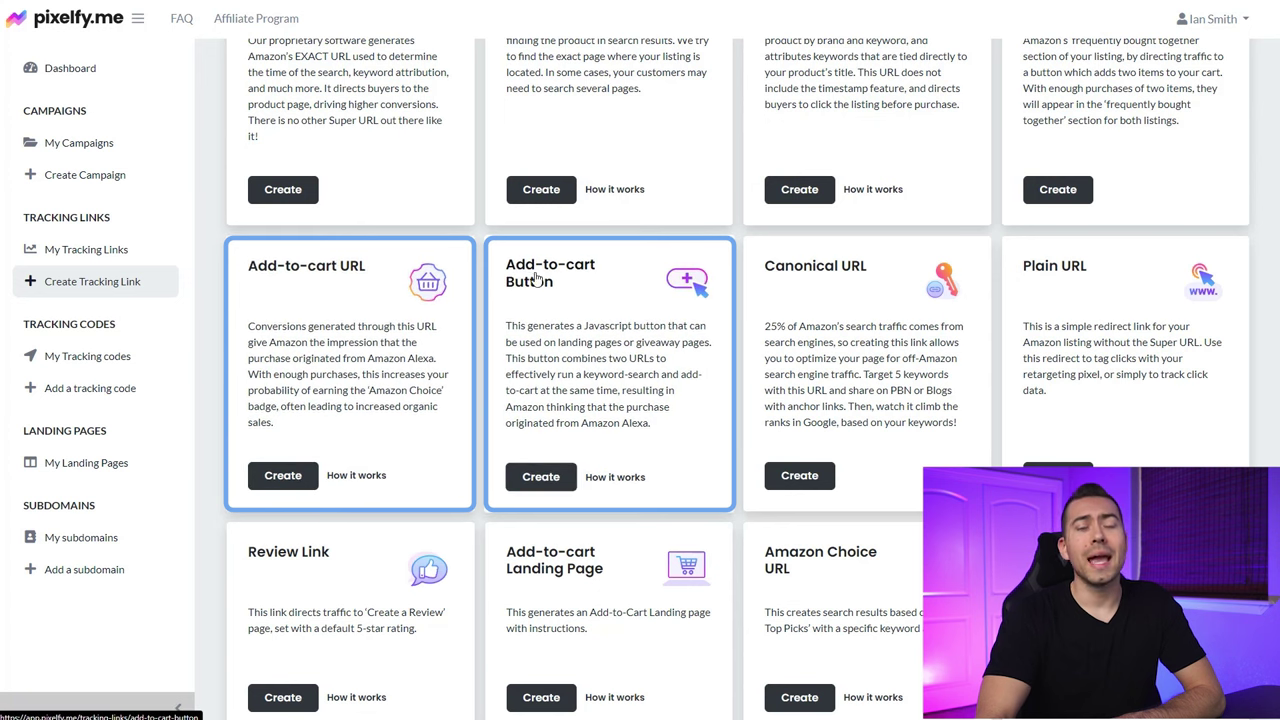
scroll(675, 423, "up", 5)
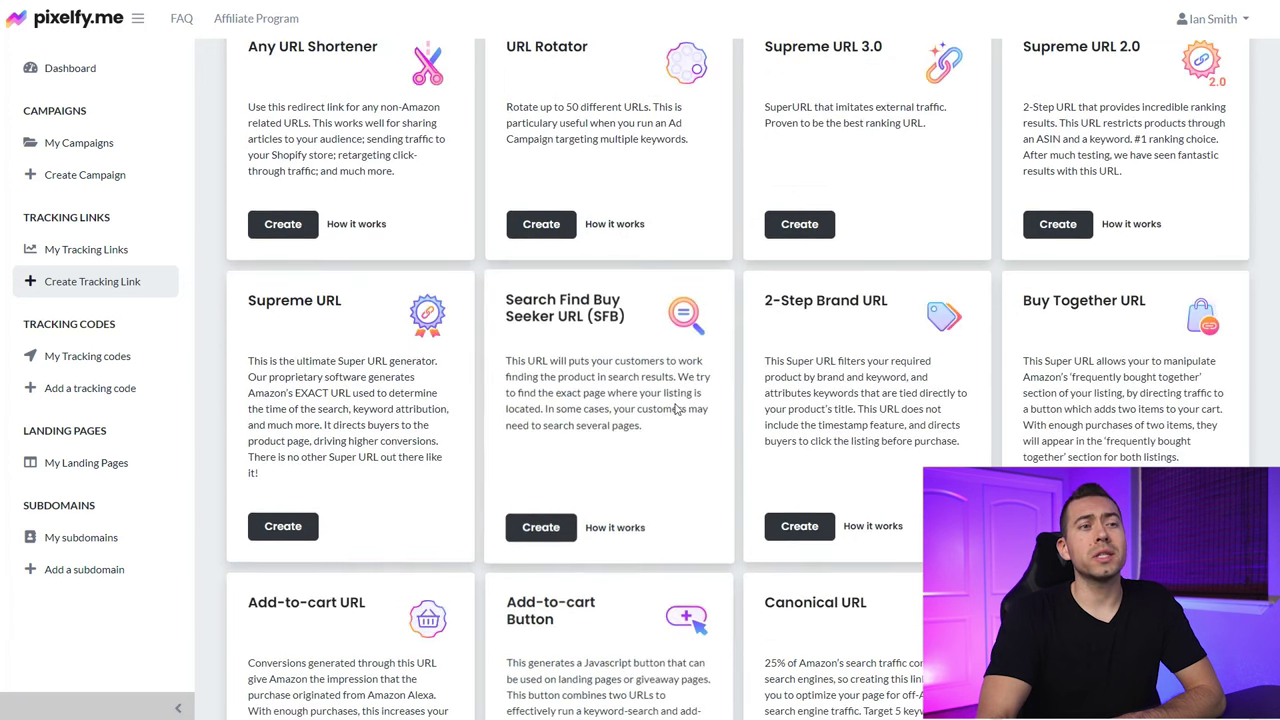
scroll(700, 366, "down", 1)
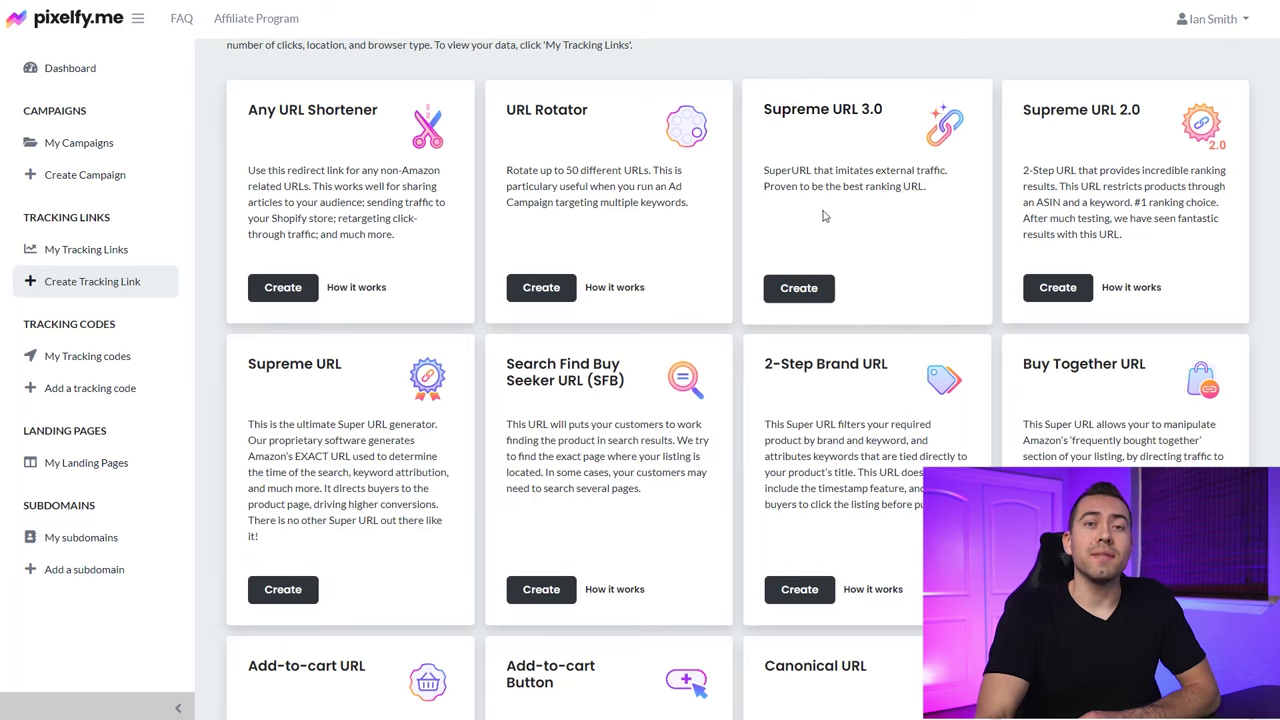
left_click(806, 290)
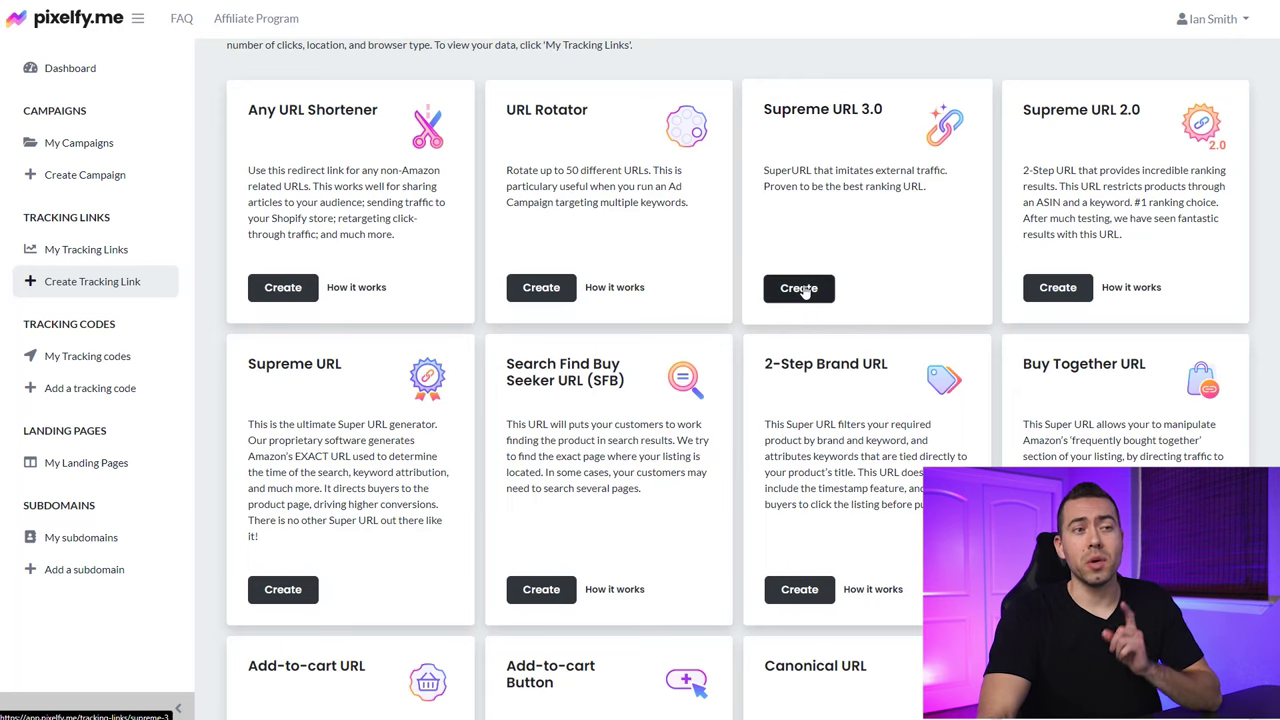
Step: Scroll through the empty Supreme URL 3.0 Create Tracking Link form
scroll(783, 294, "down", 3)
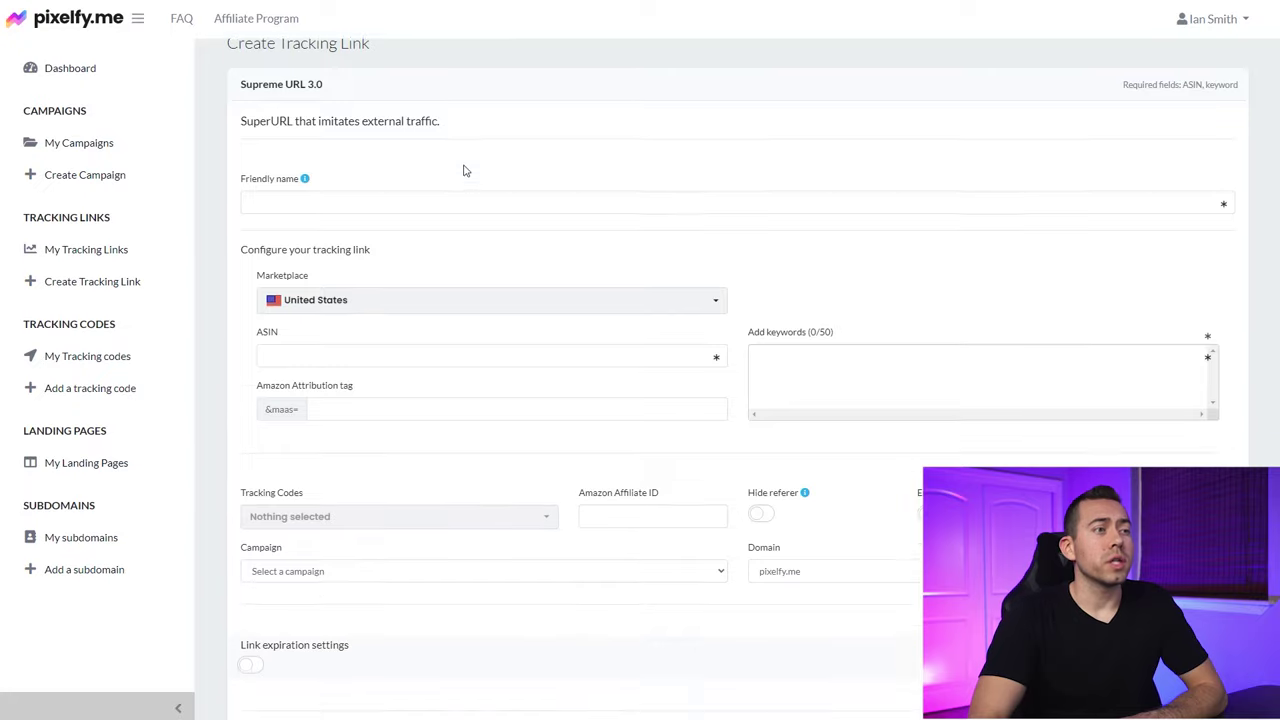
scroll(463, 169, "down", 1)
scroll(443, 182, "up", 1)
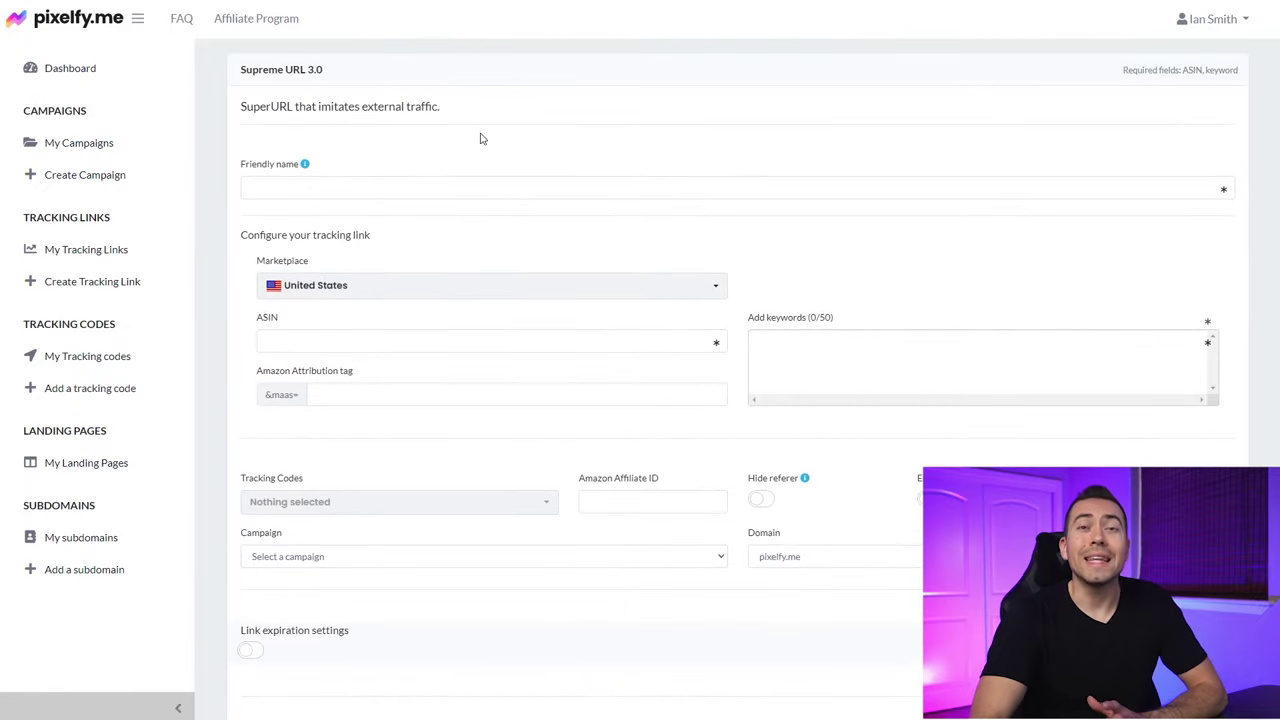
scroll(460, 145, "down", 1)
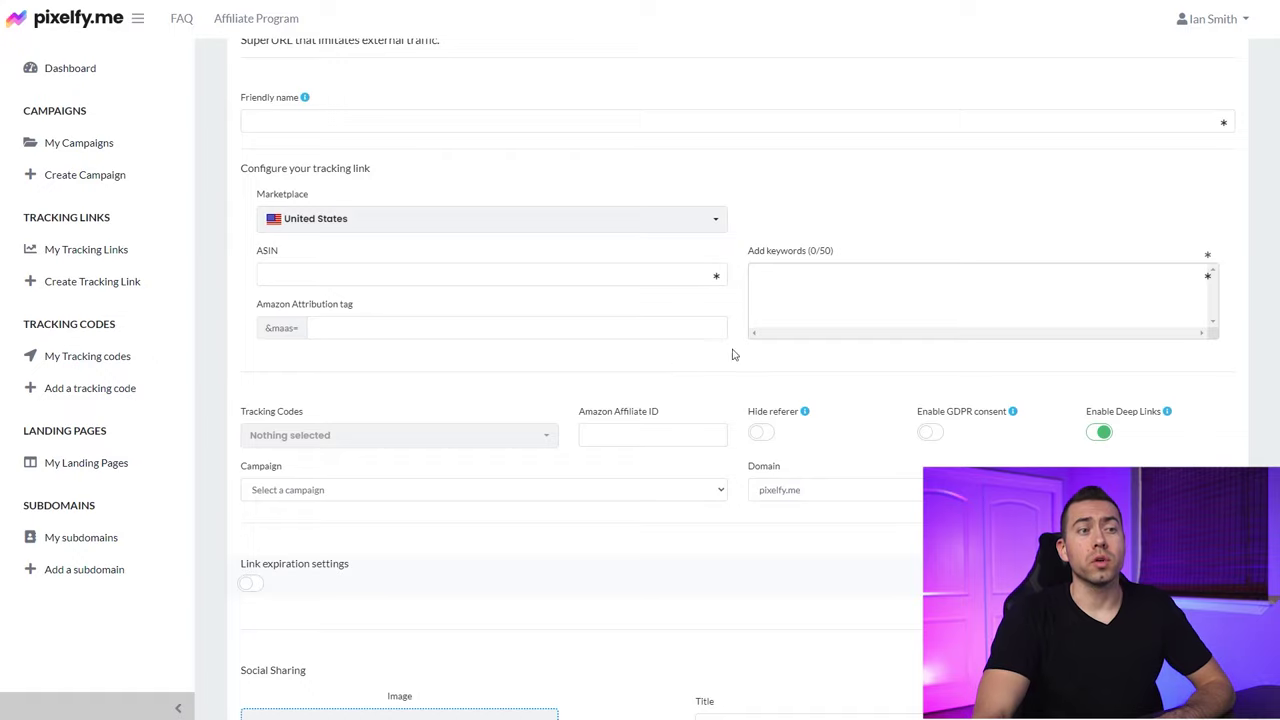
Step: Place the cursor in the keywords field and scroll the Amazon laser pointer results
left_click(803, 292)
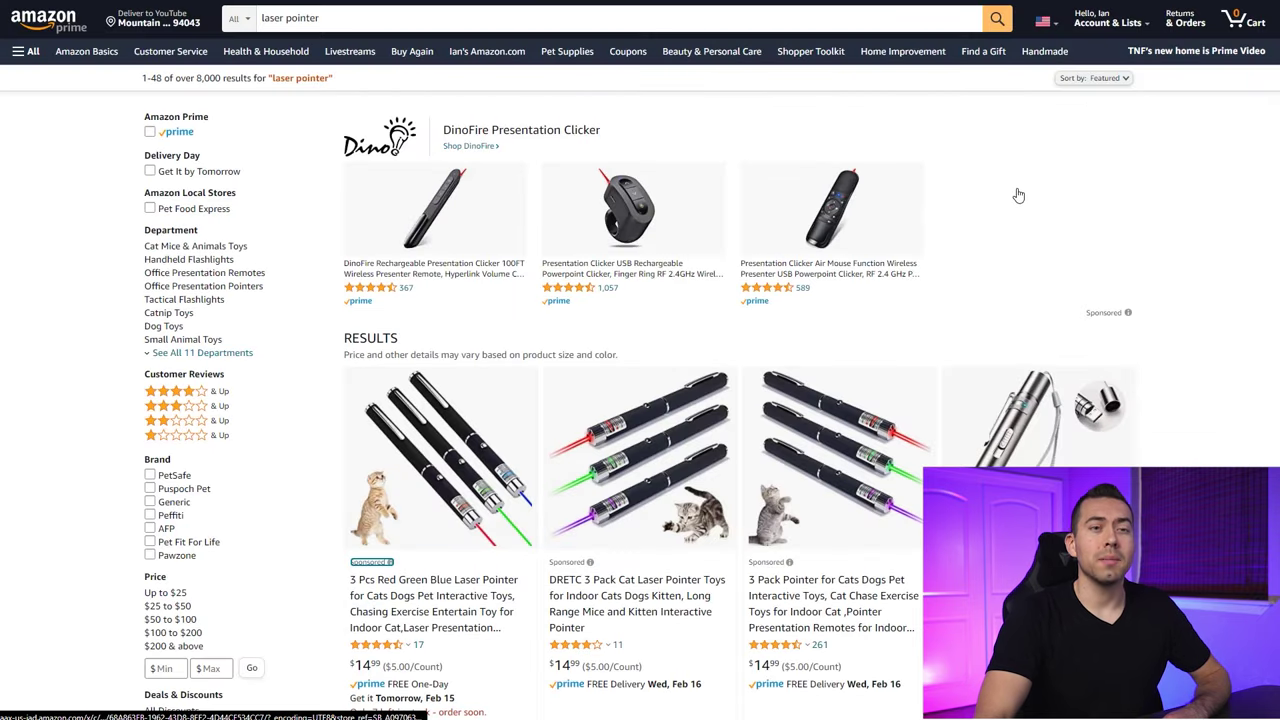
scroll(1150, 180, "down", 4)
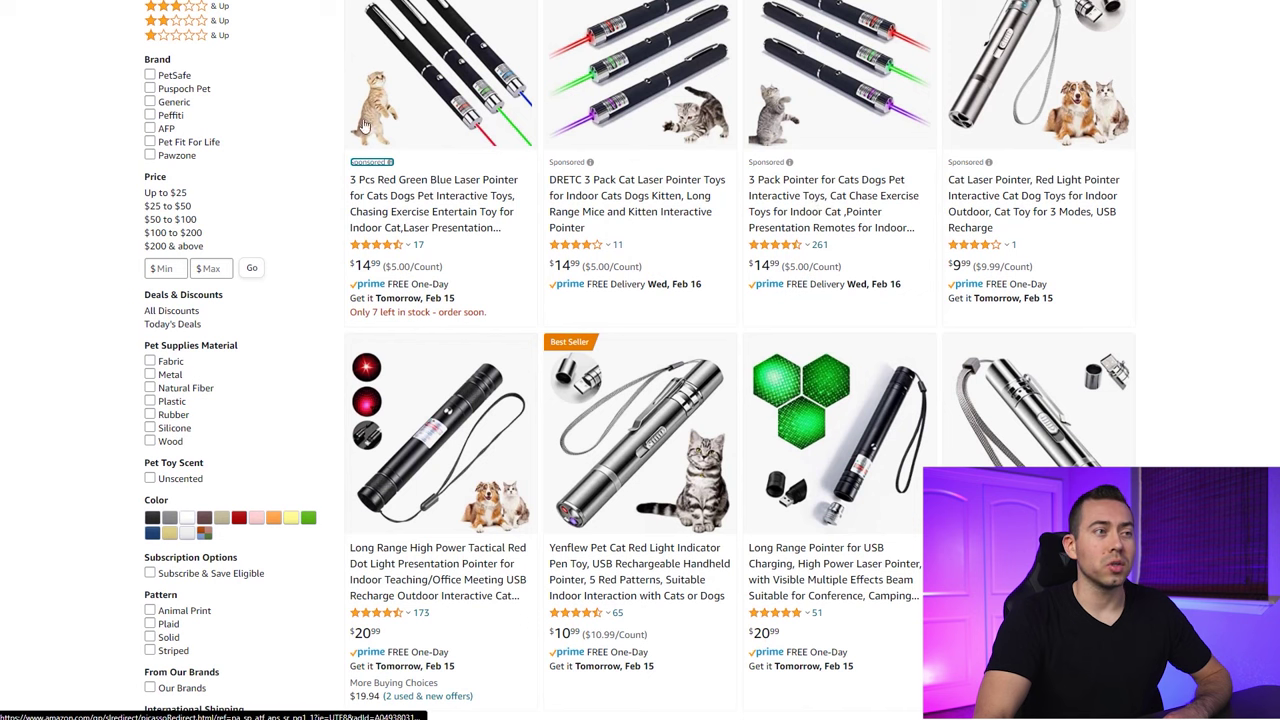
scroll(1040, 190, "up", 1)
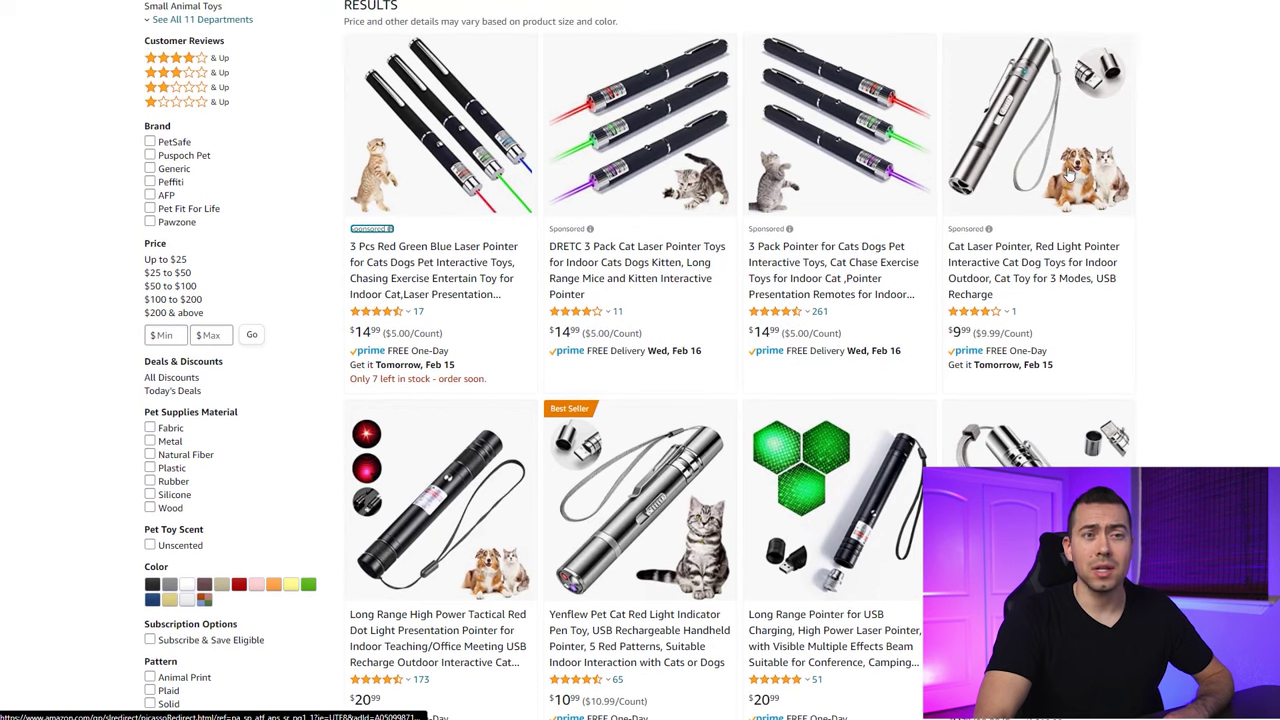
scroll(1100, 178, "down", 5)
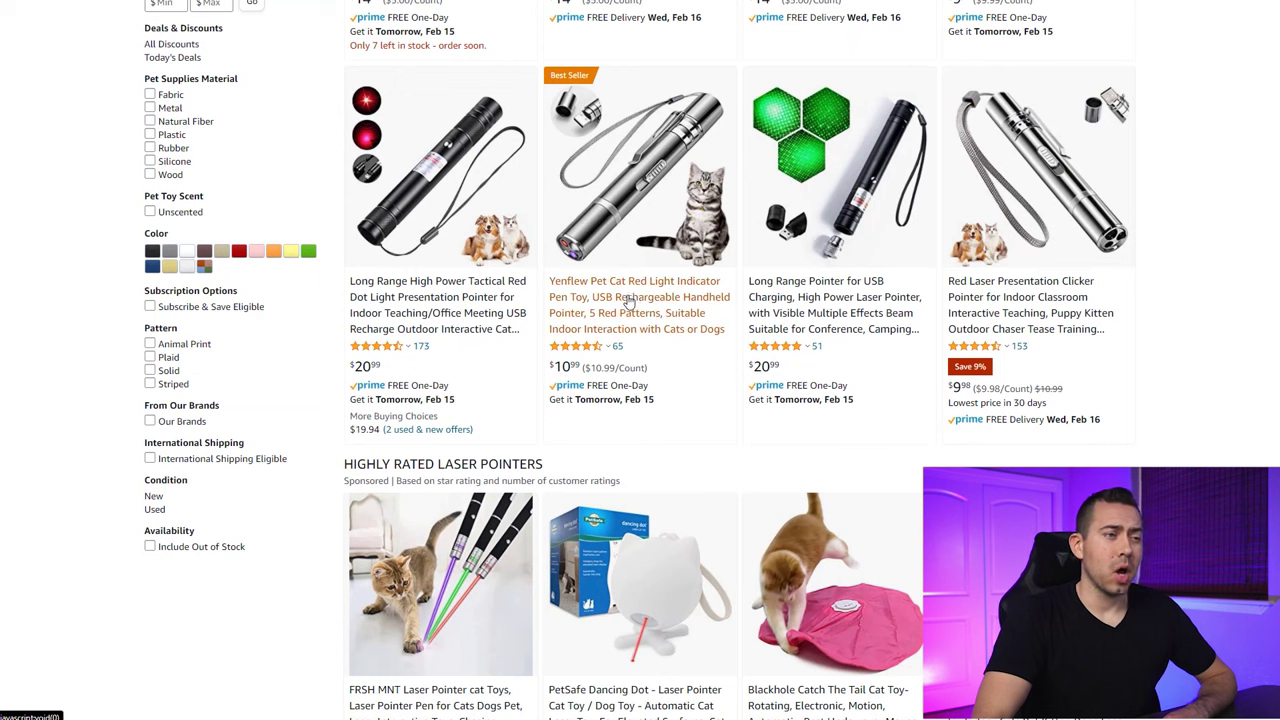
Step: Open the Yenflew red light pen toy product and select 'Light Indicator Pen Toy' in its title
left_click(658, 174)
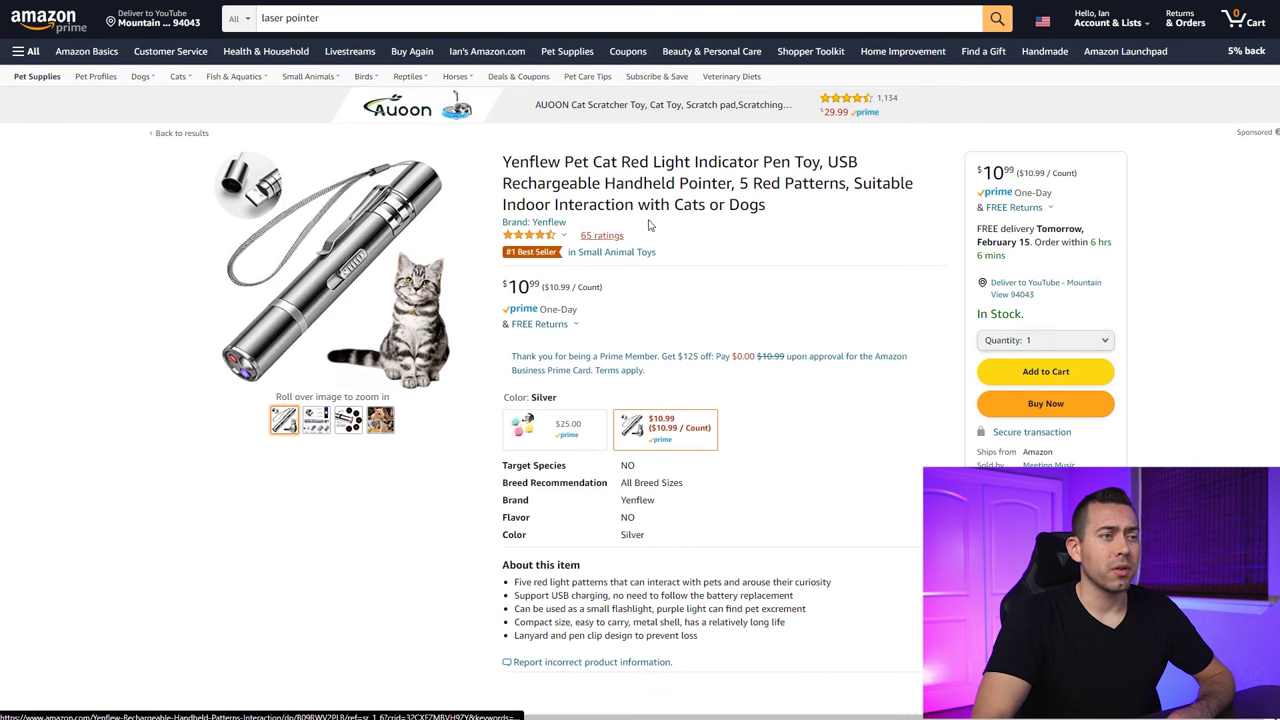
left_click_drag(649, 156, 818, 168)
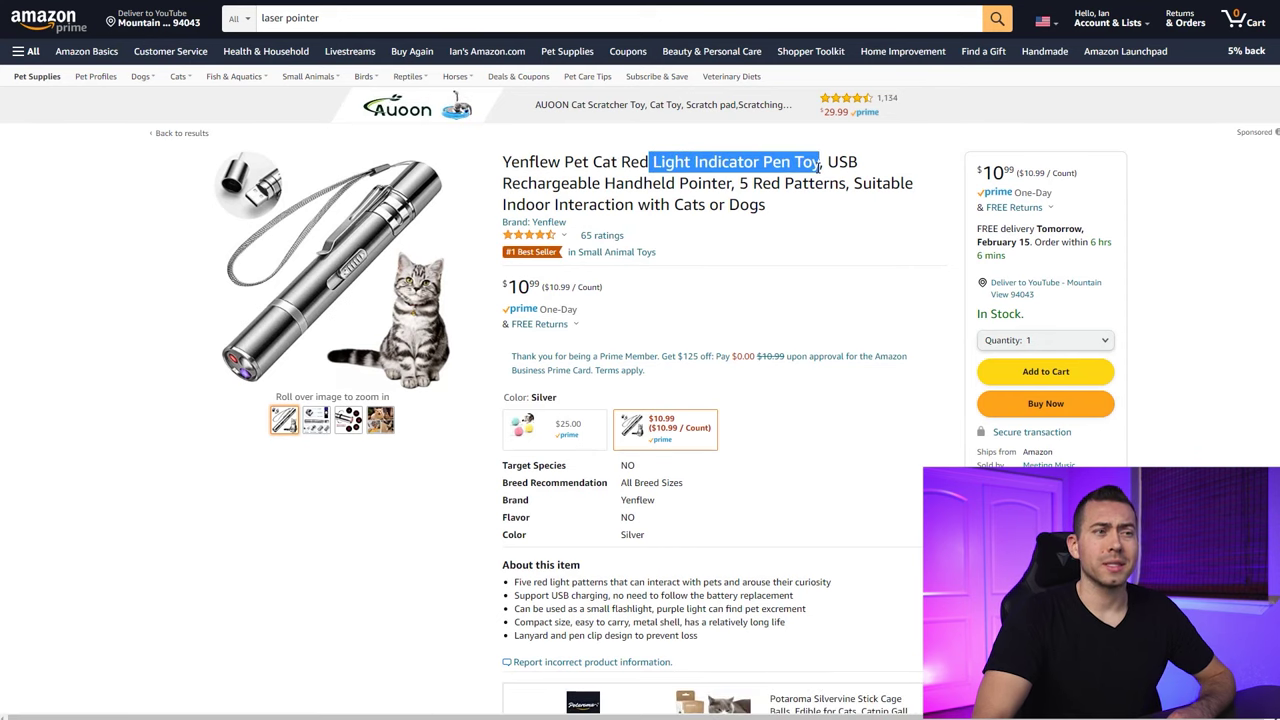
left_click(644, 176)
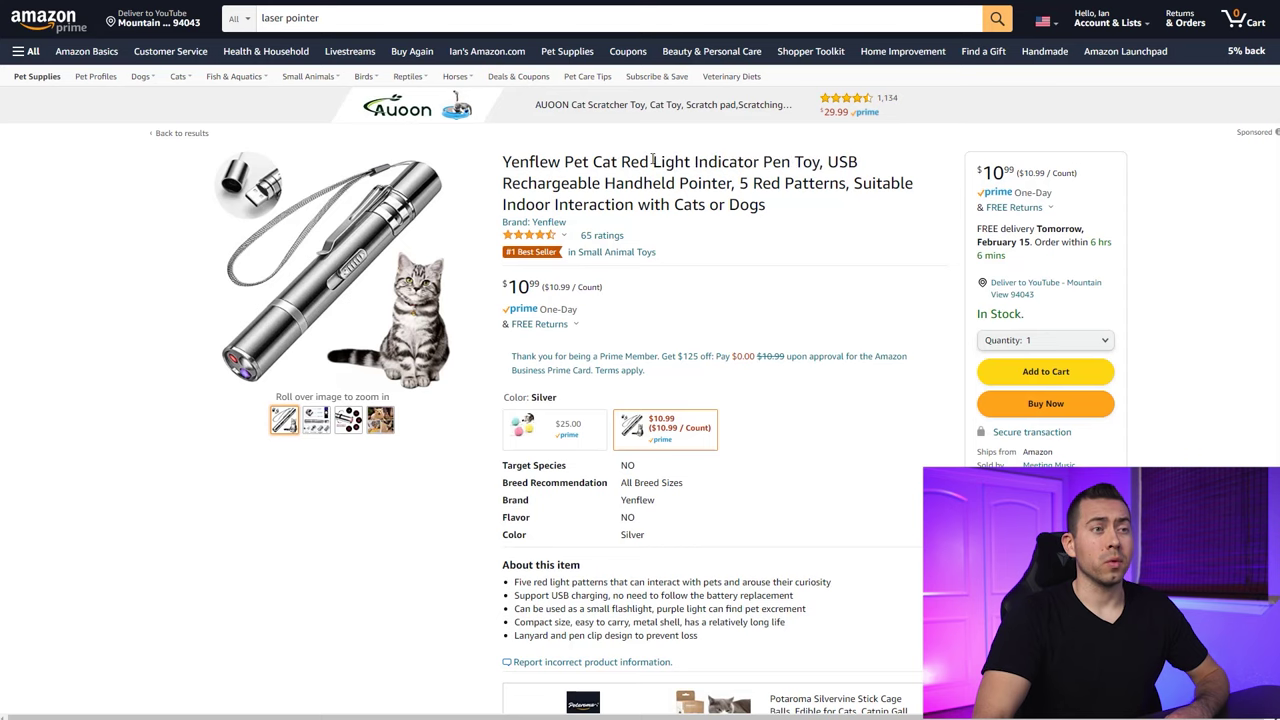
left_click_drag(655, 162, 818, 170)
key("ctrl+c")
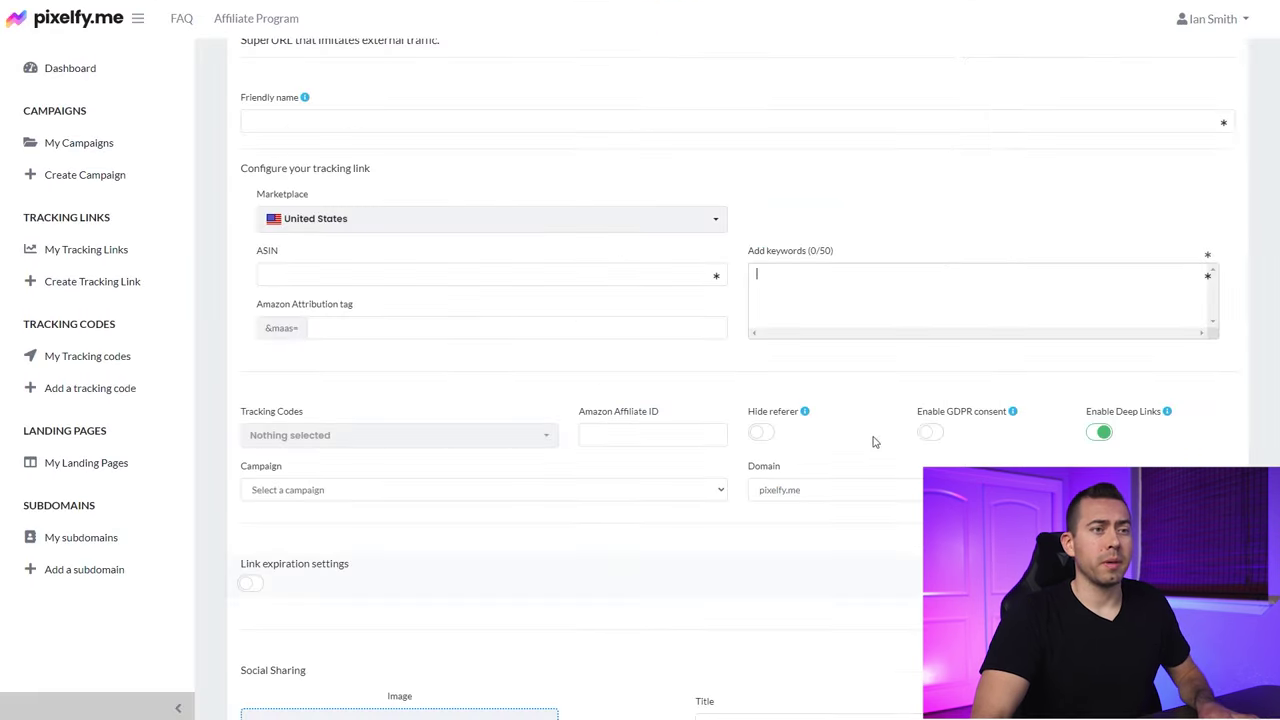
Step: Add 'Light Indicator Pen Toy' and 'laser pointer' as keywords, then return to Amazon
left_click(816, 289)
key("ctrl+v")
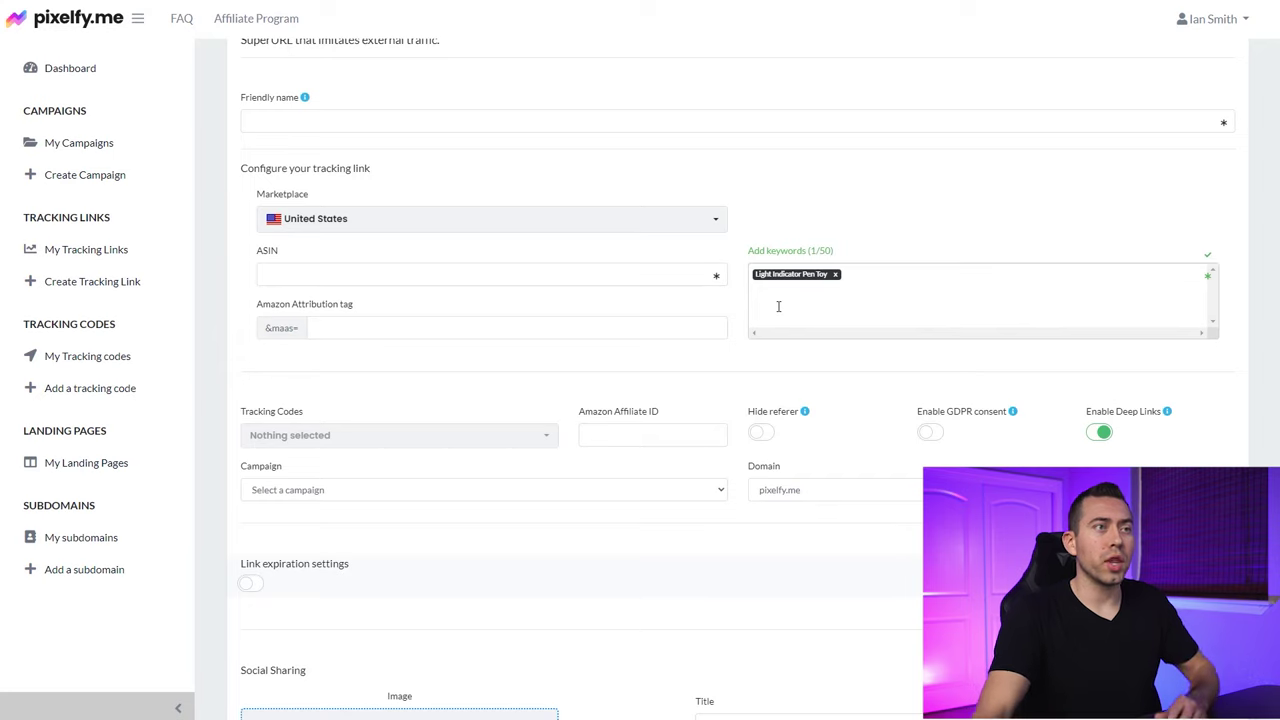
type("la")
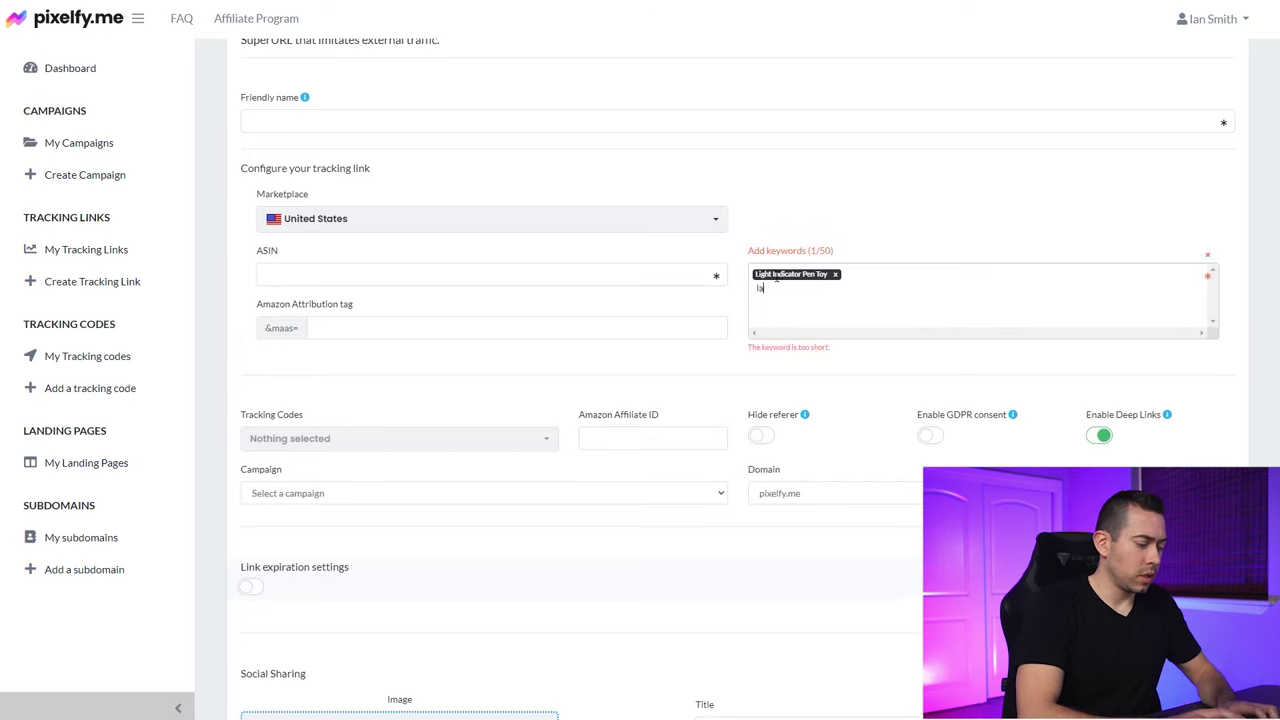
type("ser pointer")
key("Return")
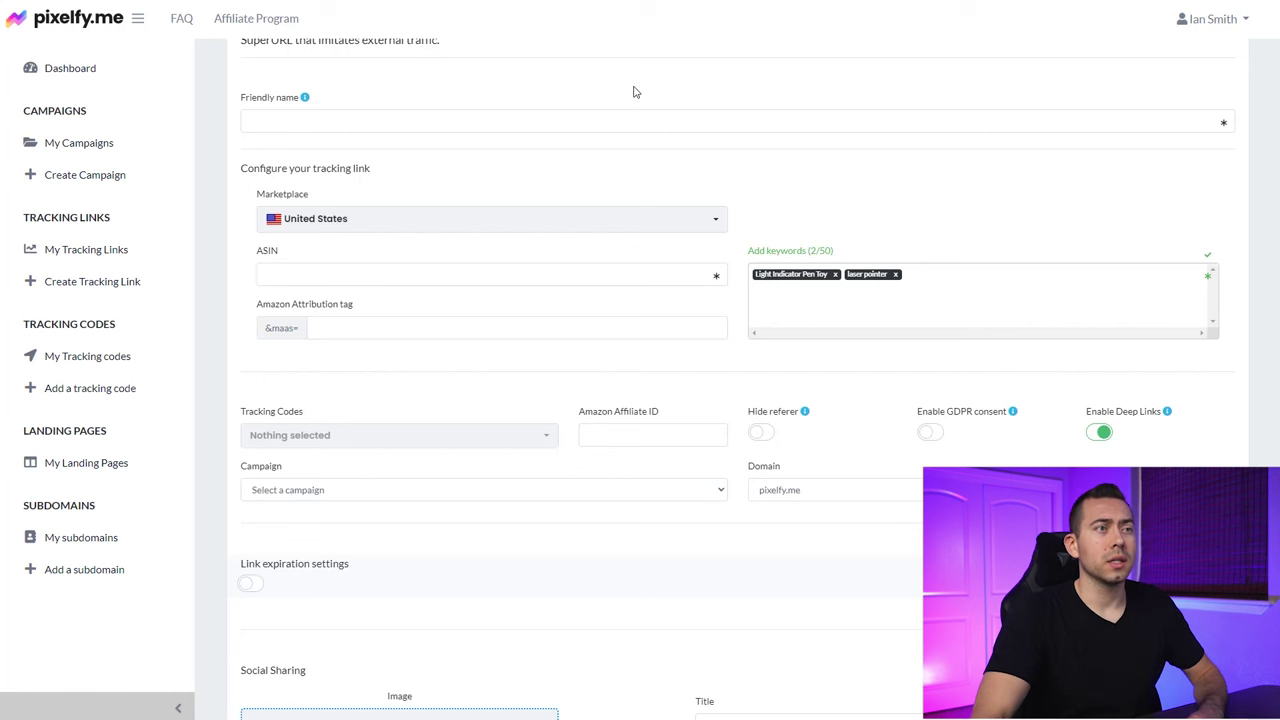
key("ctrl+Tab")
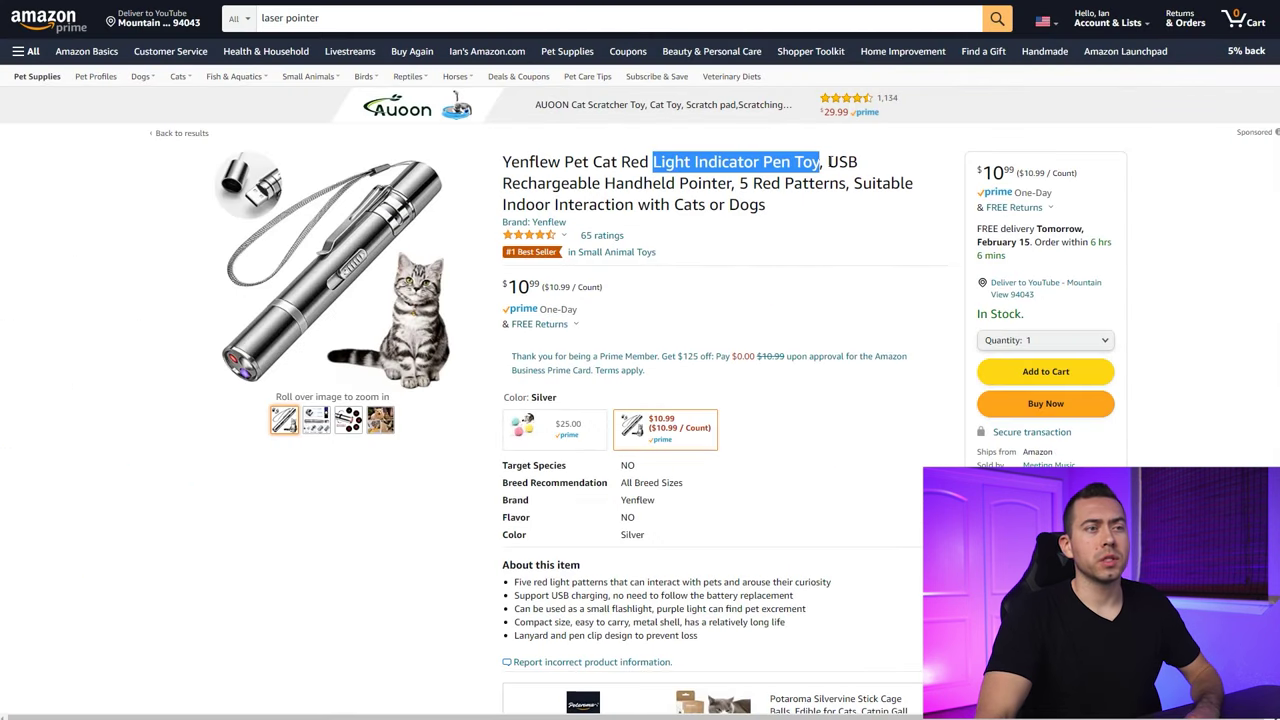
Step: Add 'USB Rechargeable Handheld Pointer' from the Amazon title as a third keyword
left_click_drag(828, 161, 720, 183)
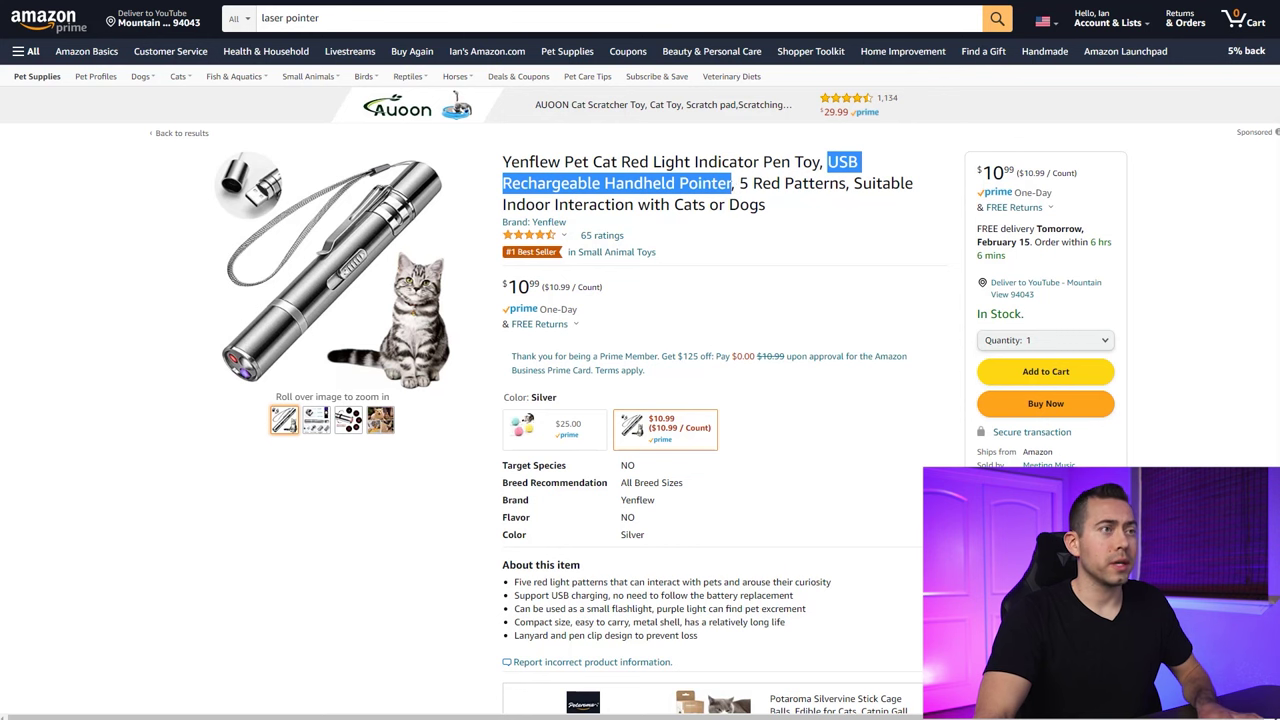
key("ctrl+Tab")
type("USB Rechargeable Handheld Pointer")
key("Return")
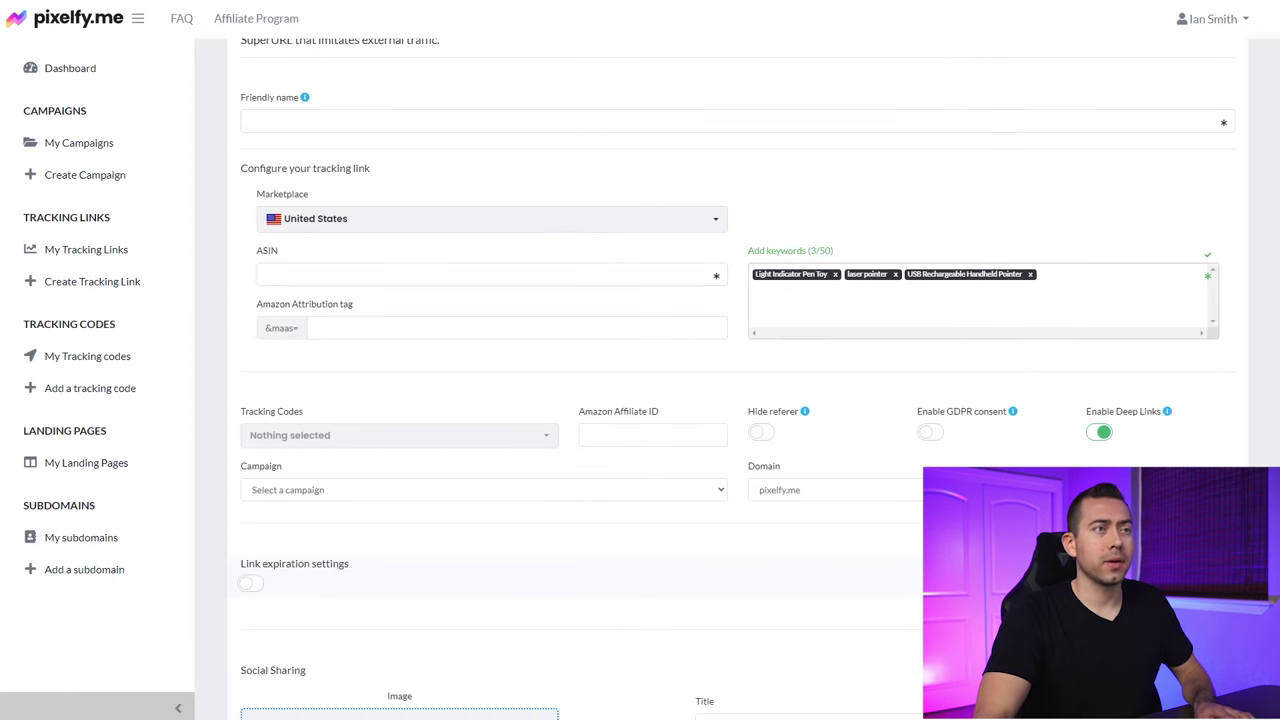
Step: Look further down the Yenflew product page, then return to the tracking-link form
key("ctrl+shift+Tab")
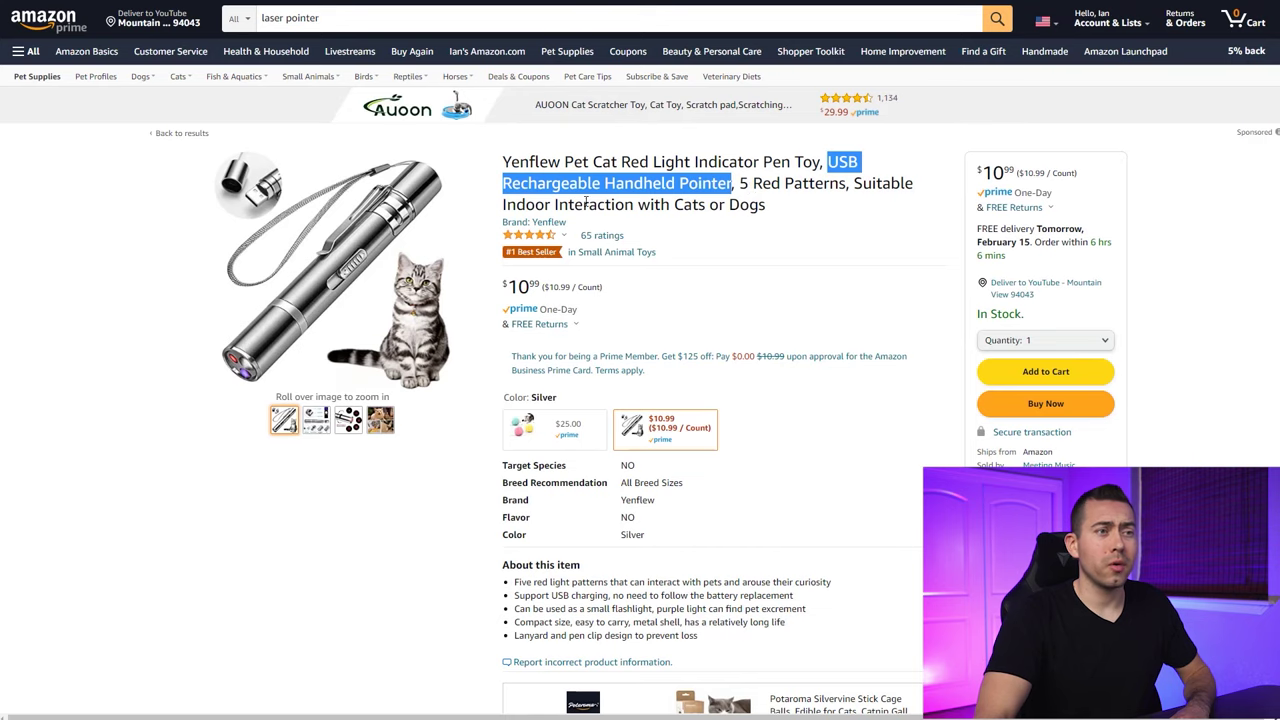
left_click(733, 201)
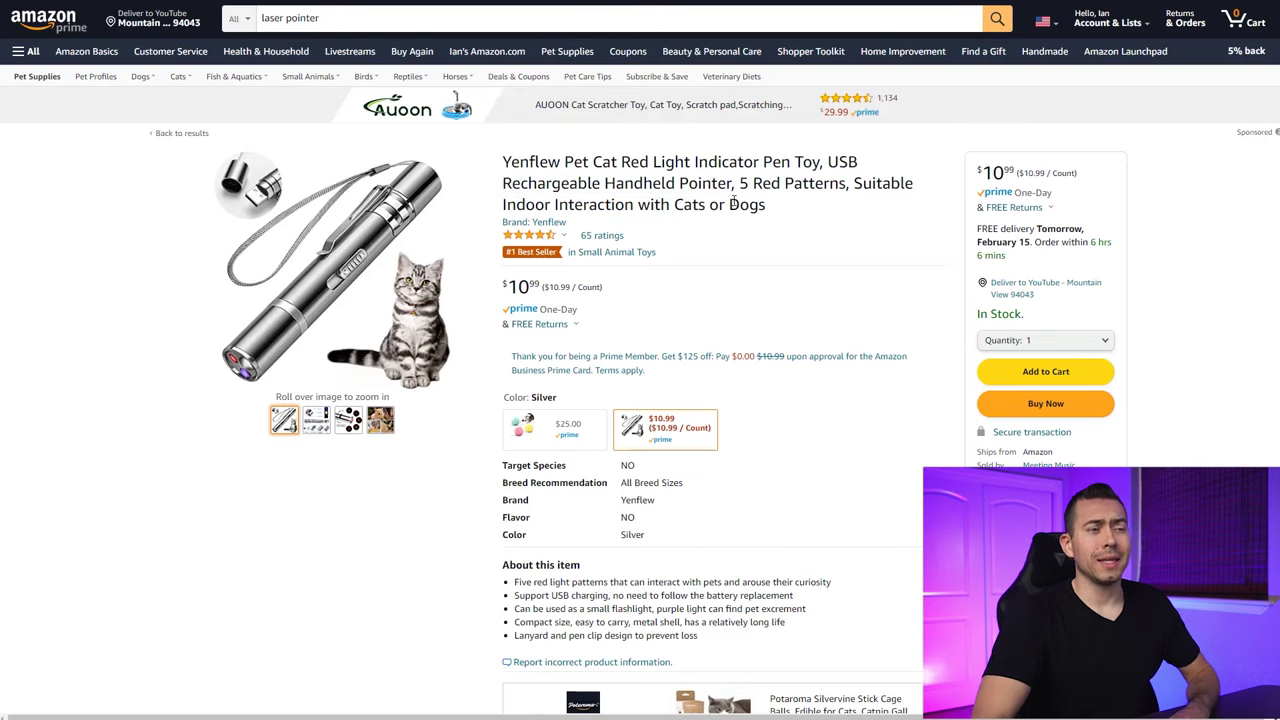
scroll(733, 201, "down", 4)
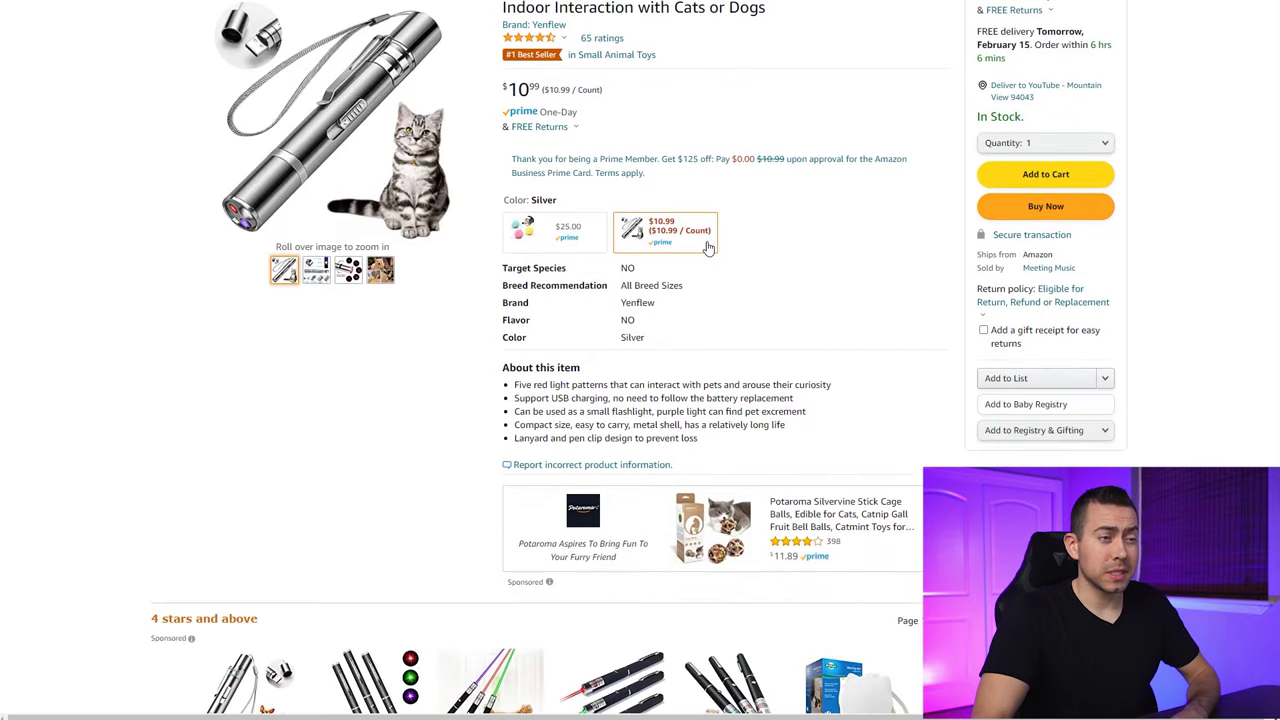
scroll(627, 352, "down", 3)
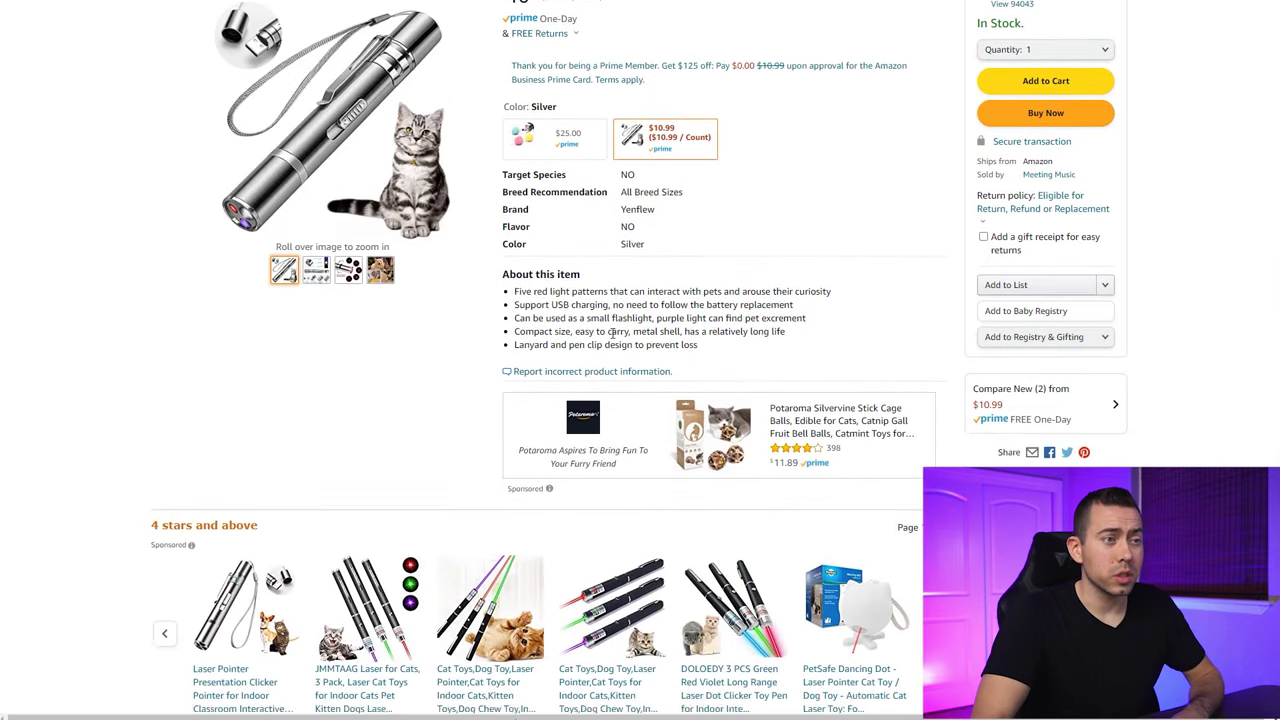
key("ctrl+Tab")
Step: Add 'laser pointer for pets' as the fourth keyword
left_click(795, 303)
type("laser pointer for pets")
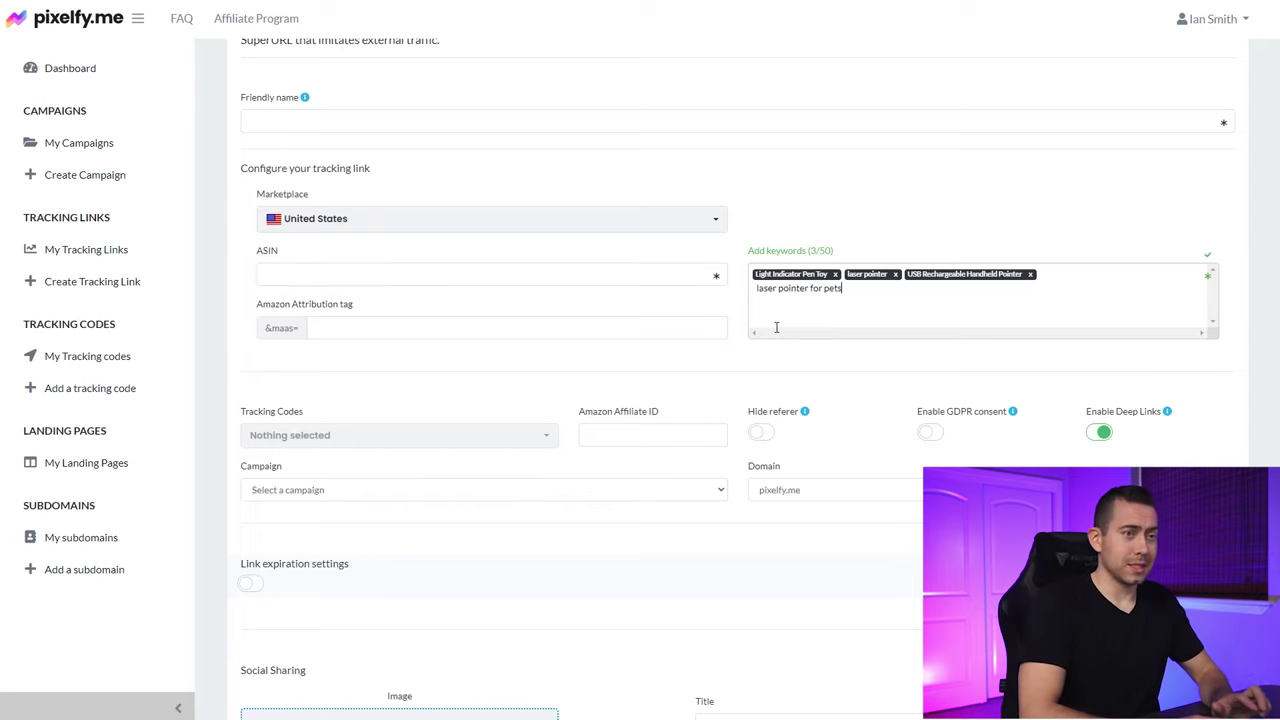
key("Return")
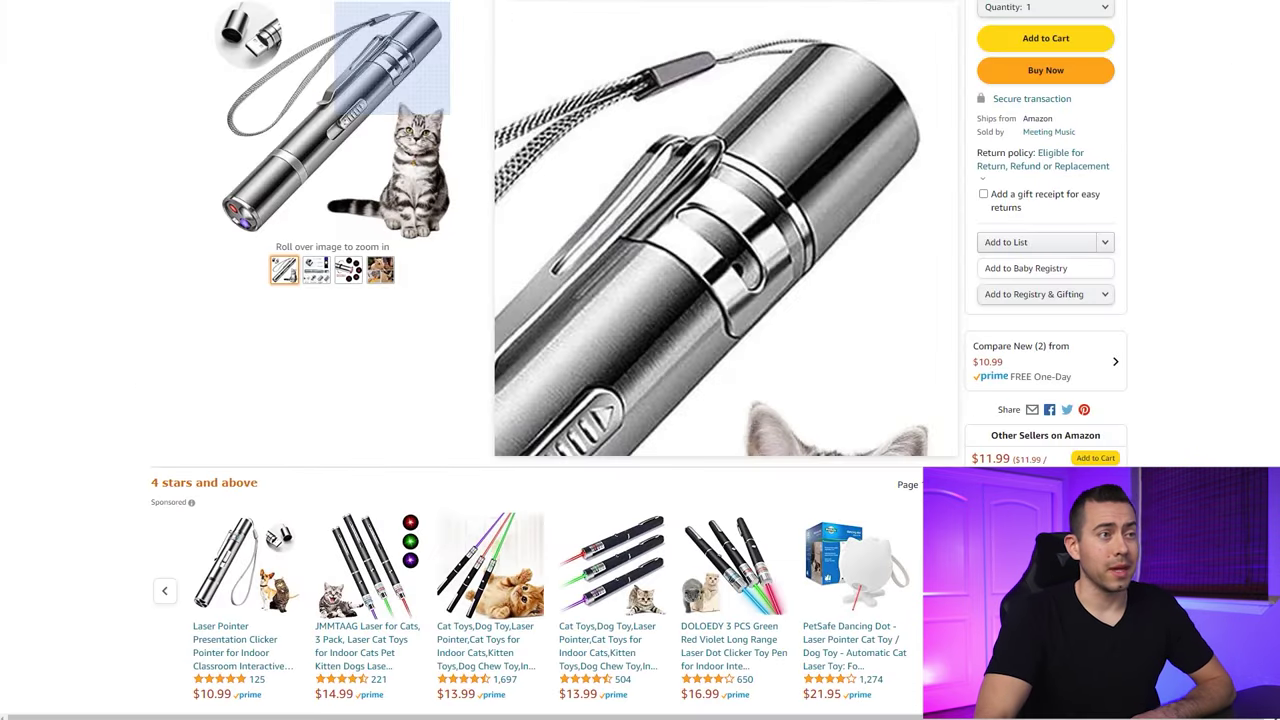
scroll(560, 240, "down", 10)
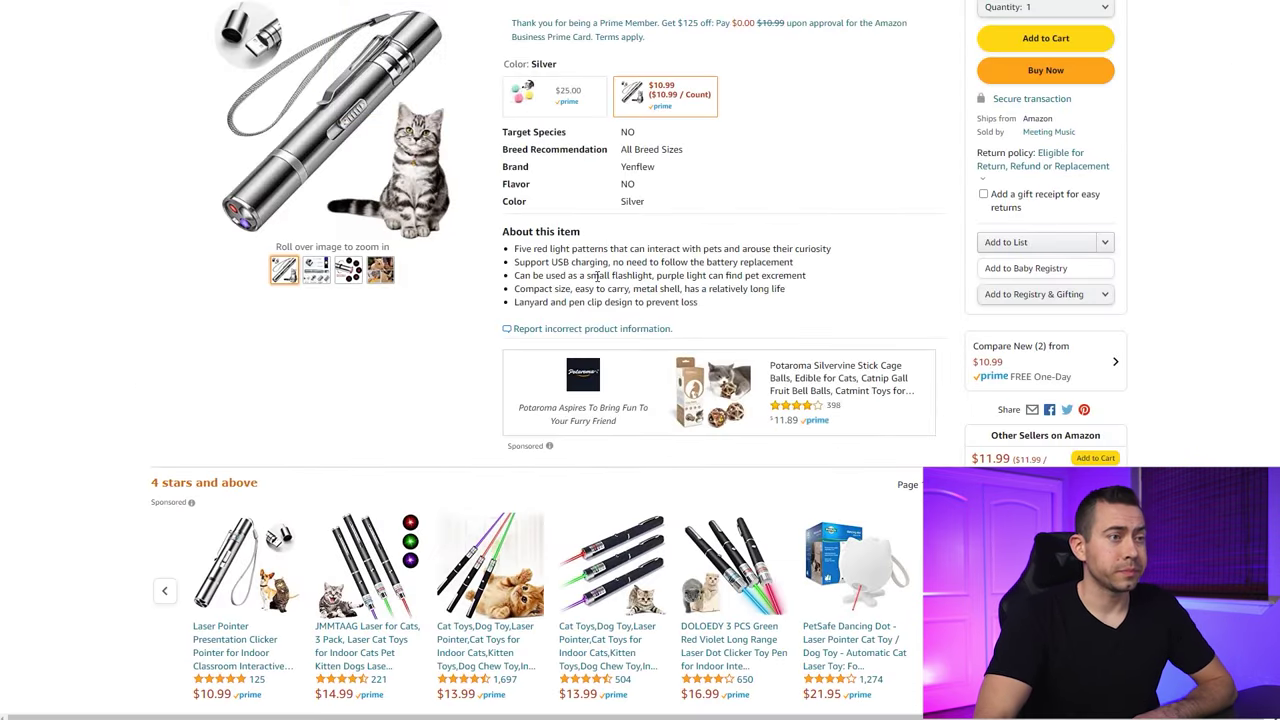
Step: Copy ASIN B09RWV2PLB from Amazon's Product details into the Pixelfy ASIN field
scroll(540, 210, "down", 2)
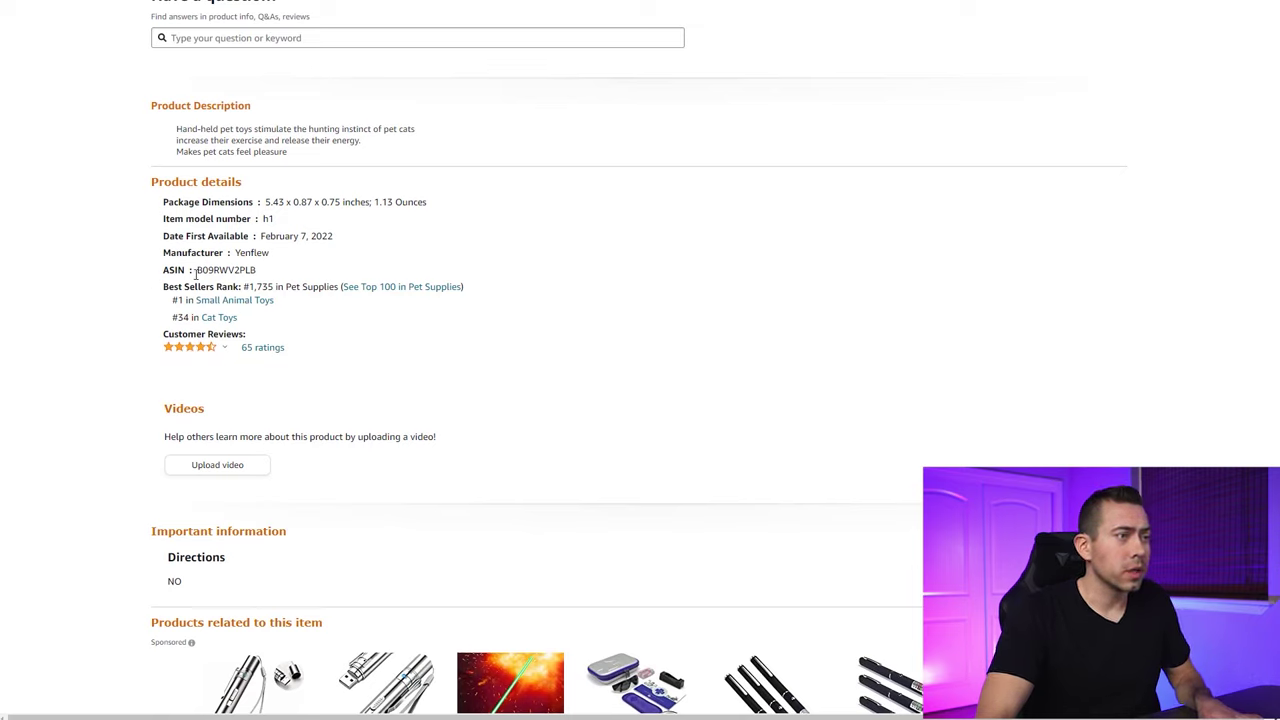
left_click_drag(198, 270, 237, 271)
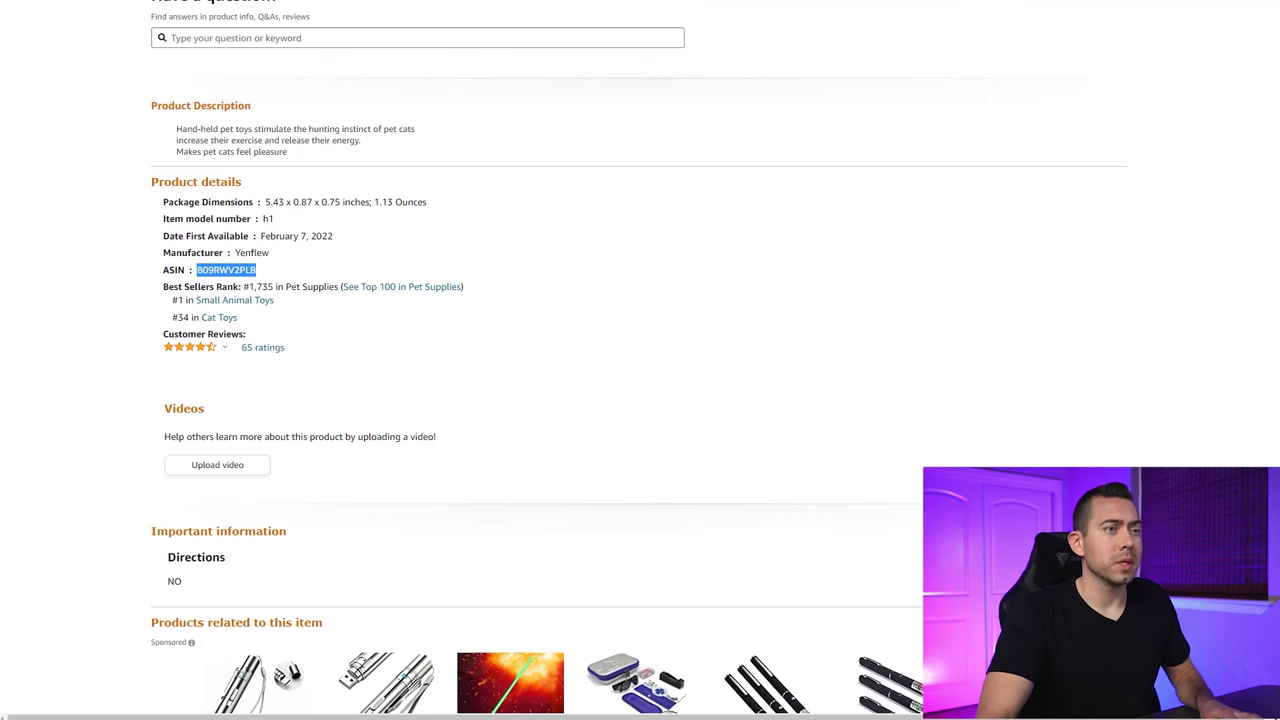
key("ctrl+Tab")
left_click(289, 269)
type("B09RWV2PLB")
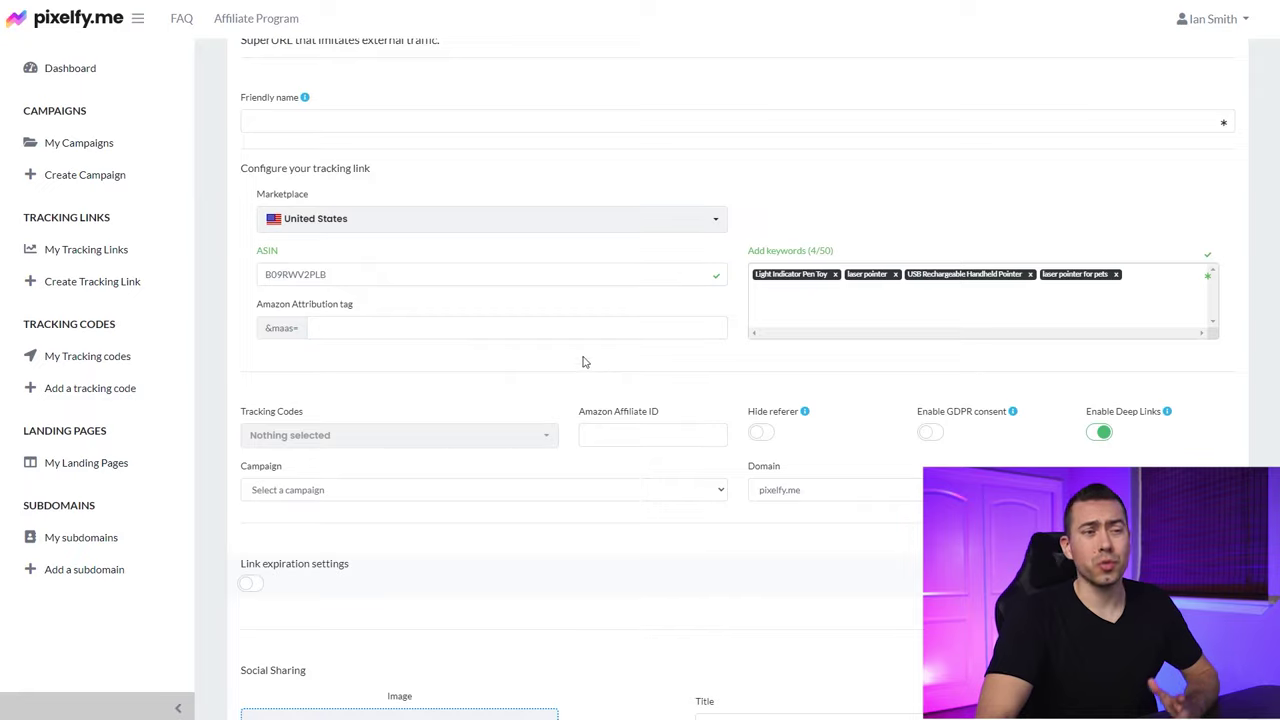
scroll(588, 370, "down", 2)
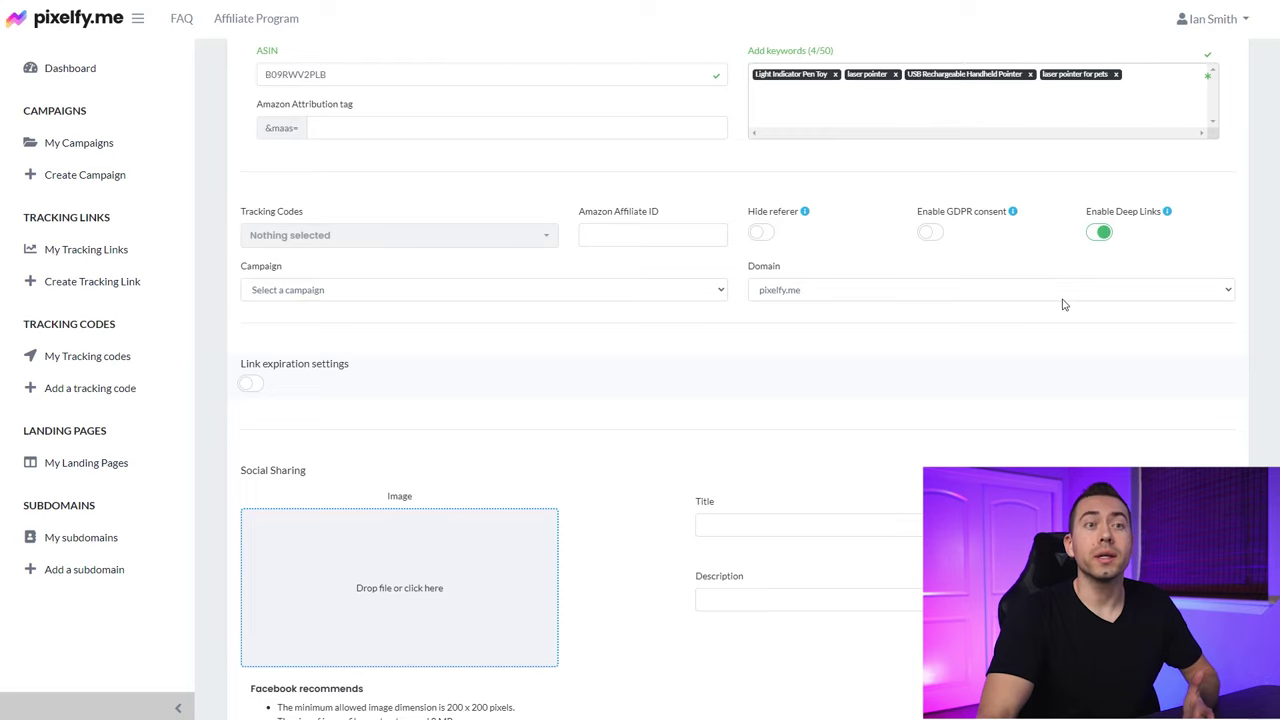
mouse_move(806, 213)
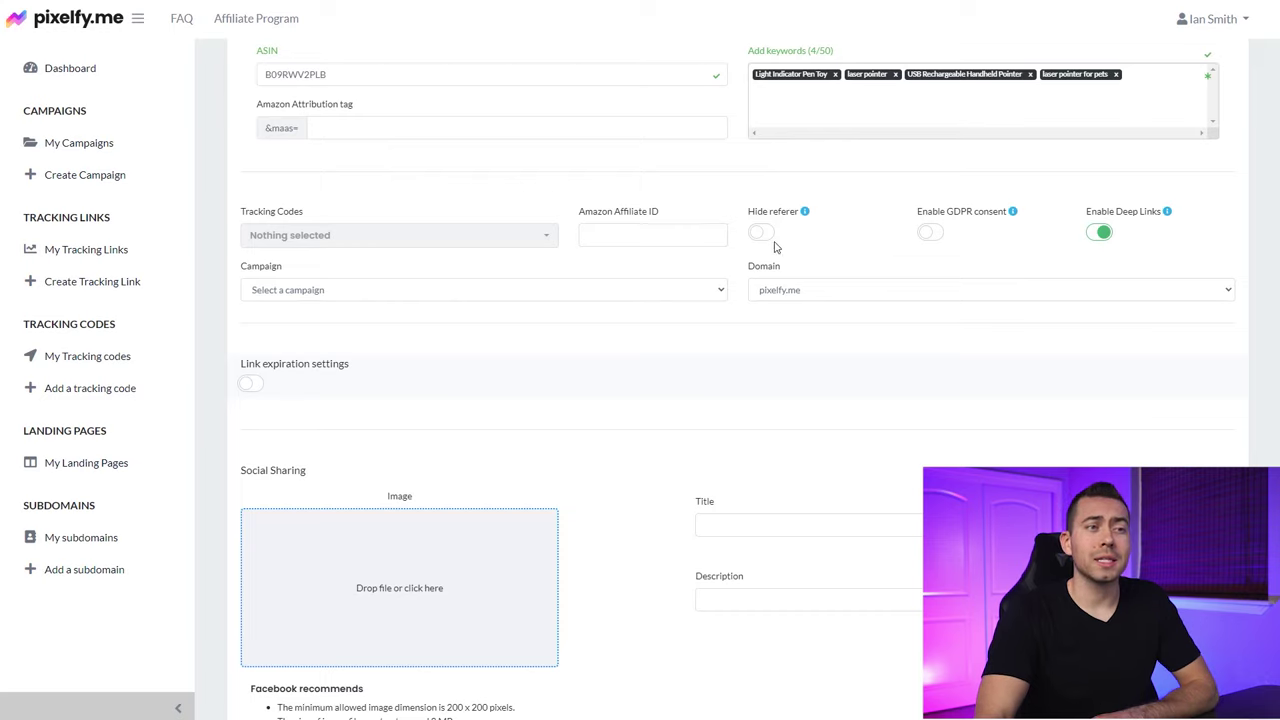
left_click_drag(262, 108, 366, 106)
left_click(370, 107)
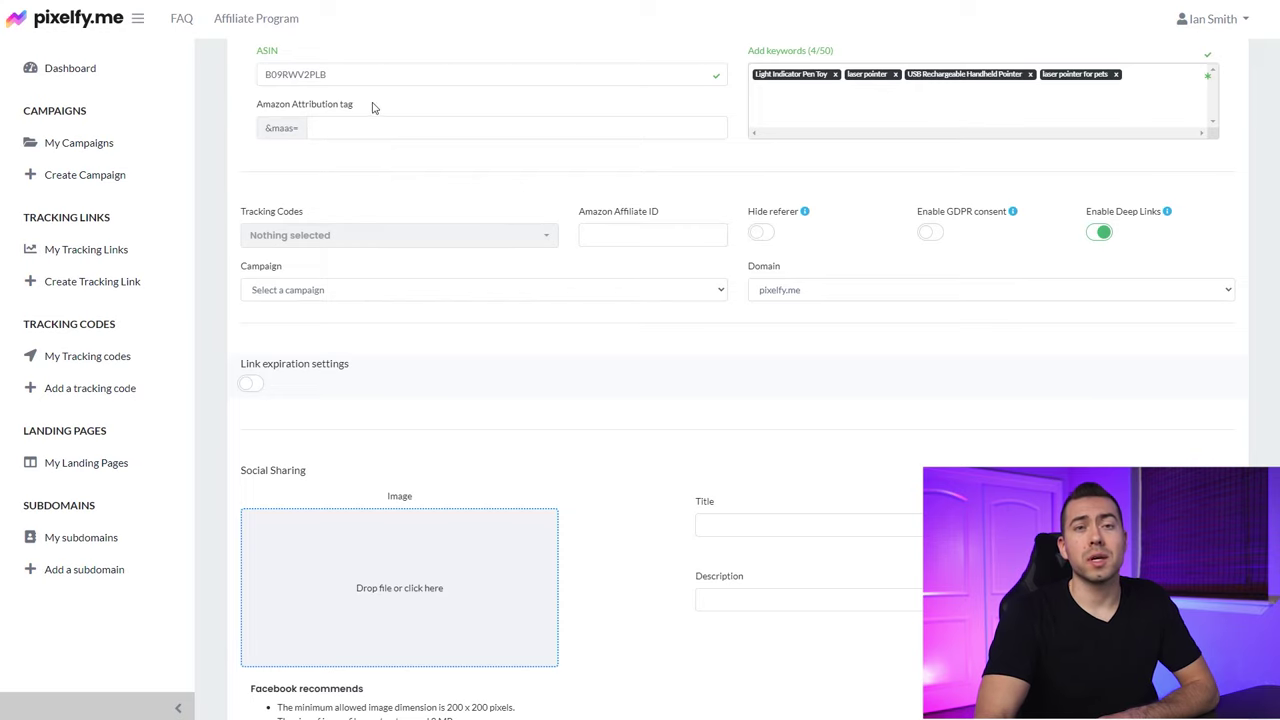
scroll(716, 365, "up", 2)
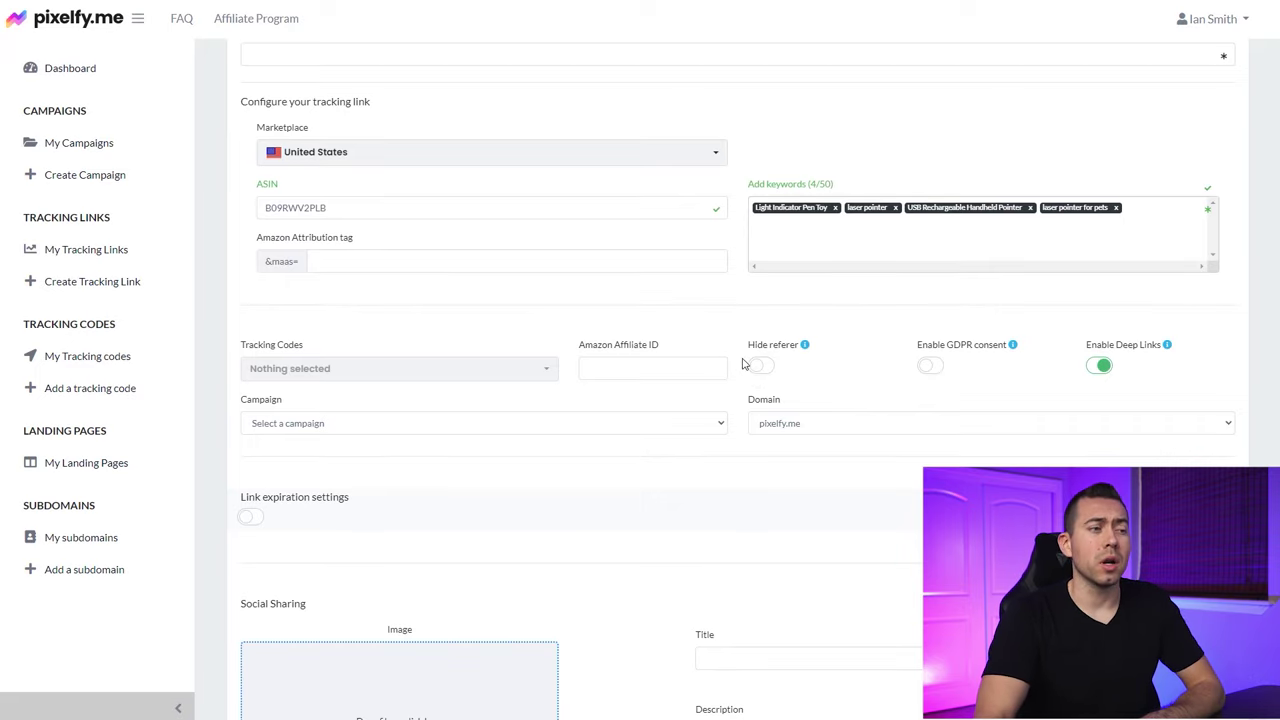
scroll(745, 365, "down", 2)
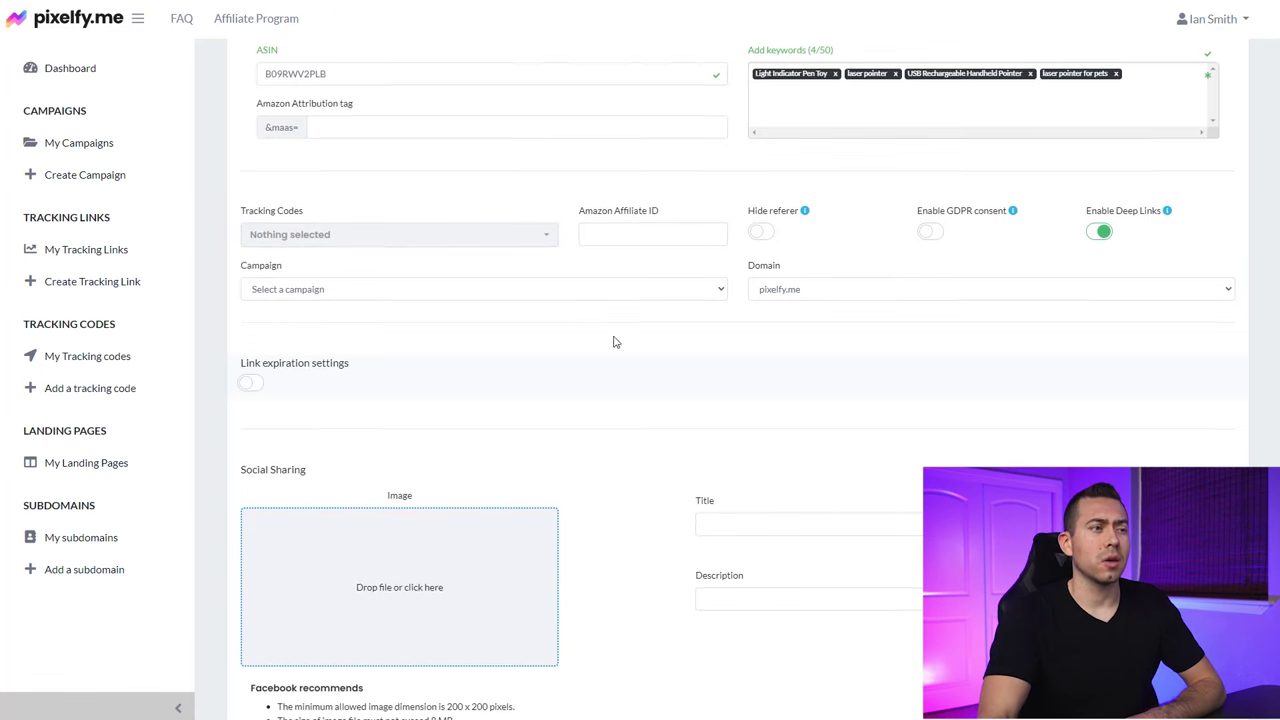
scroll(606, 340, "down", 1)
Step: Edit the link's friendly name to 'Laser Pointer'
scroll(414, 222, "up", 4)
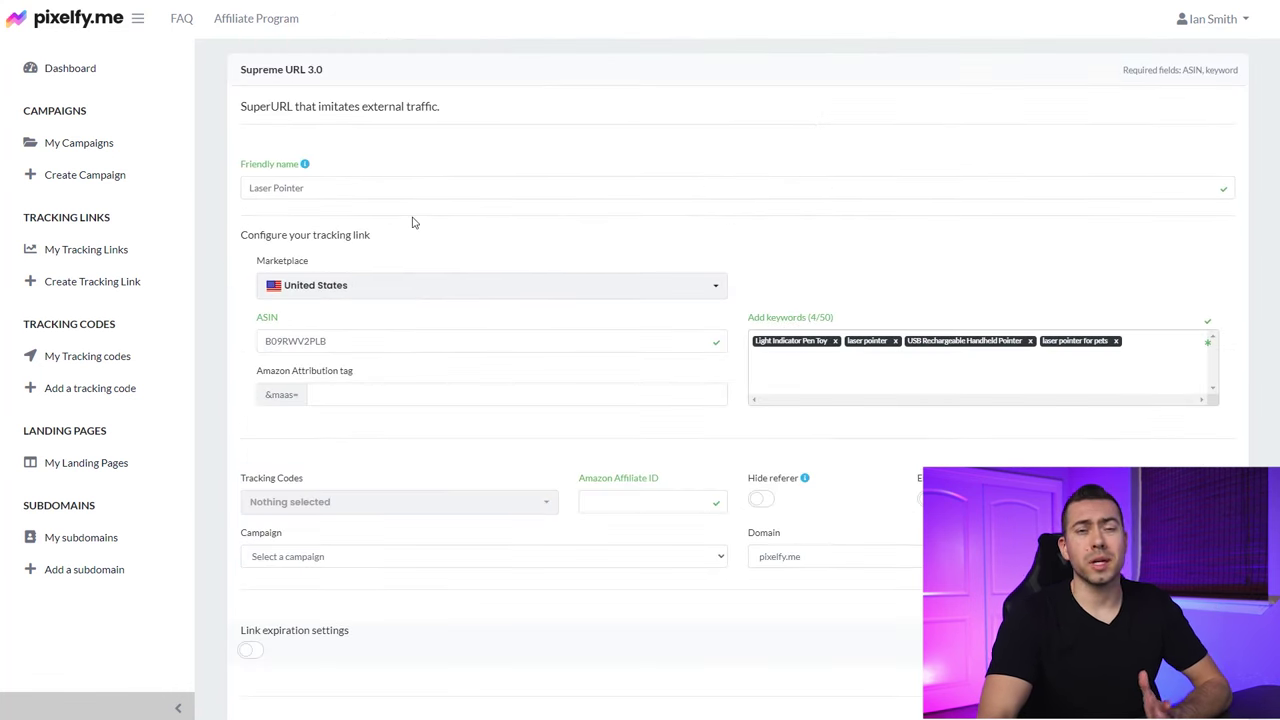
left_click(414, 193)
type("terdst")
key("BackSpace")
key("BackSpace")
key("BackSpace")
key("BackSpace")
key("BackSpace")
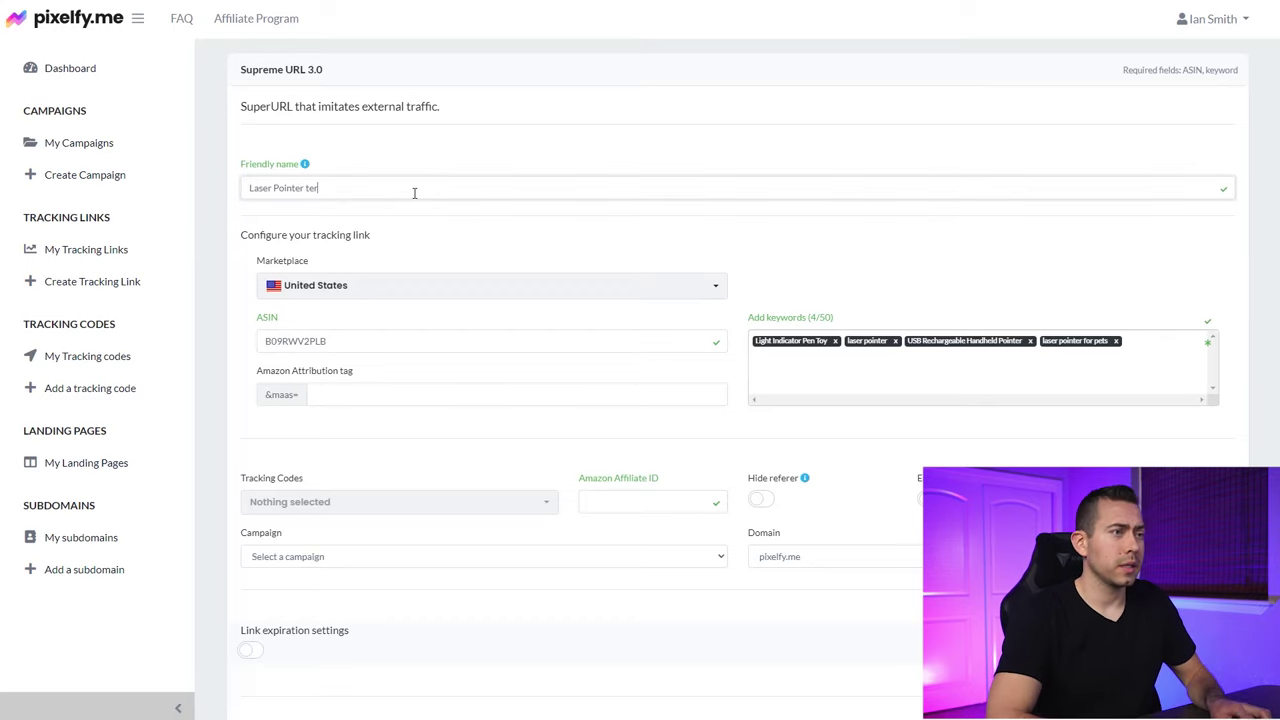
type("est")
Step: Generate the four keyword tracking links and confirm the 4-link prompt
scroll(414, 193, "down", 5)
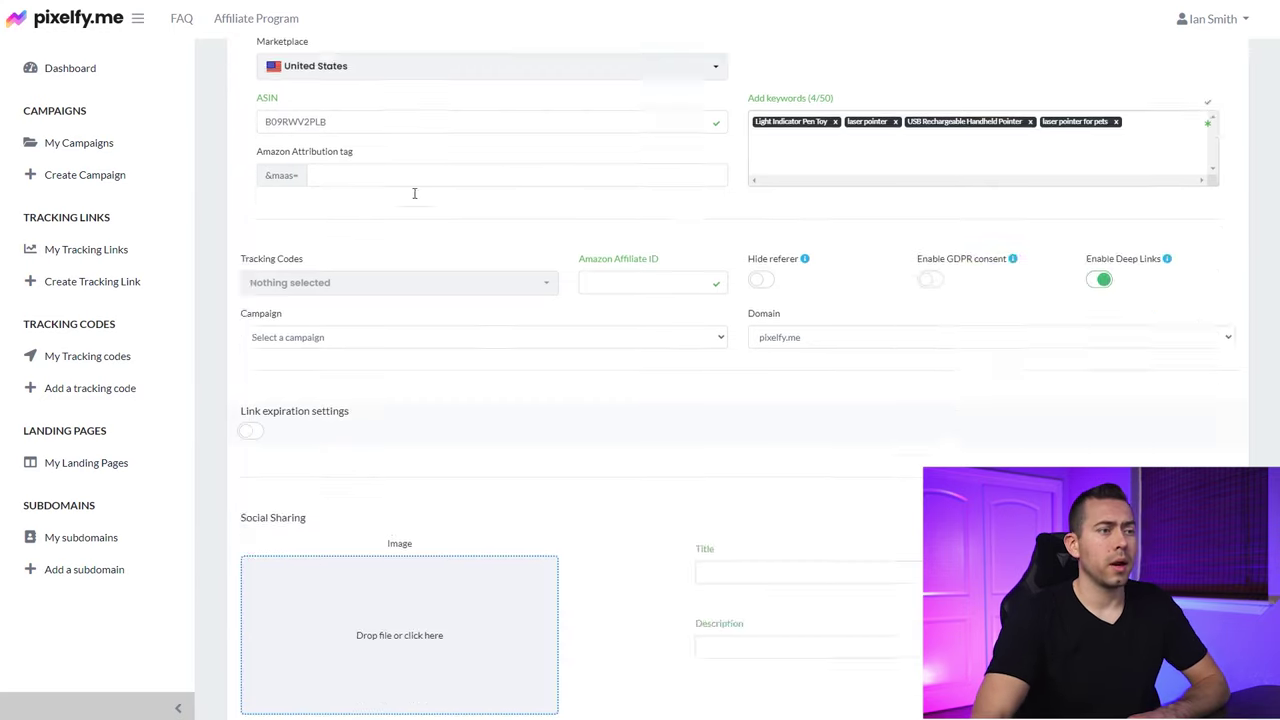
left_click(366, 624)
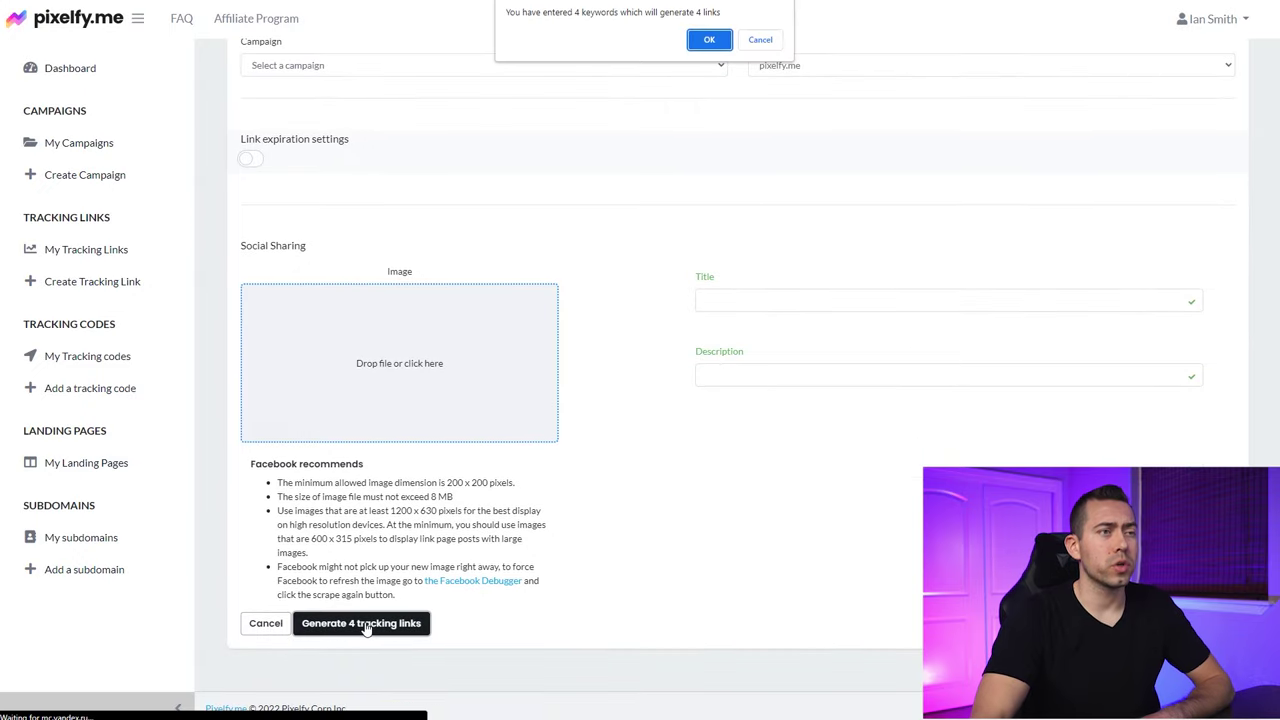
left_click(709, 40)
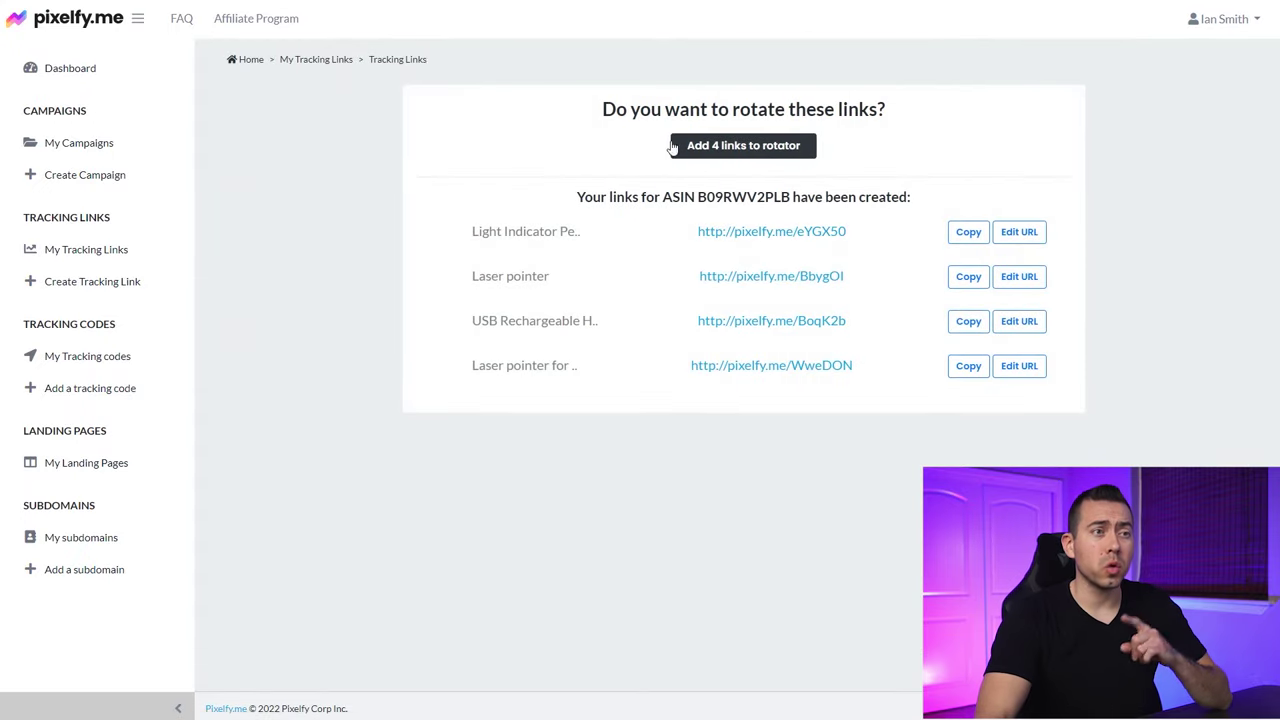
Step: Review the four generated tracking links, including pixelfy.me/eYGX50
left_click_drag(616, 109, 830, 108)
left_click(845, 108)
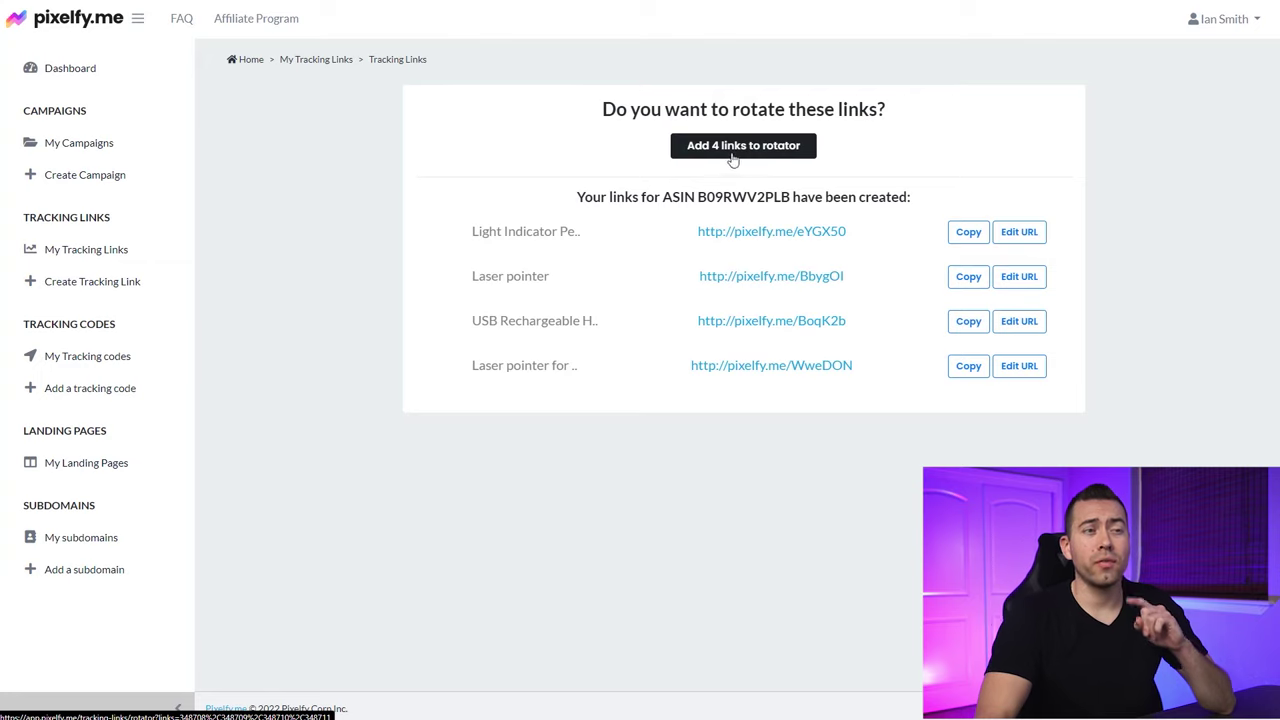
Step: Put all four new short links into a Sequential URL Rotator form and review its destinations
left_click(785, 155)
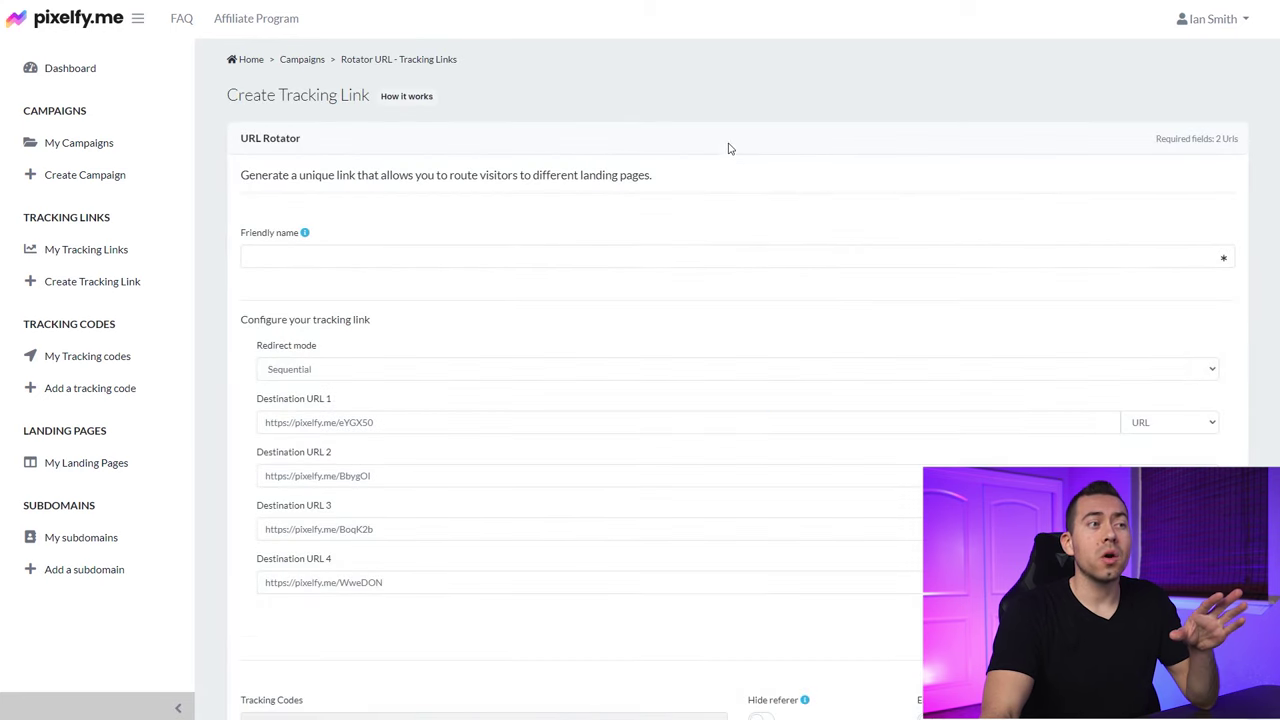
scroll(729, 148, "down", 1)
scroll(640, 146, "up", 1)
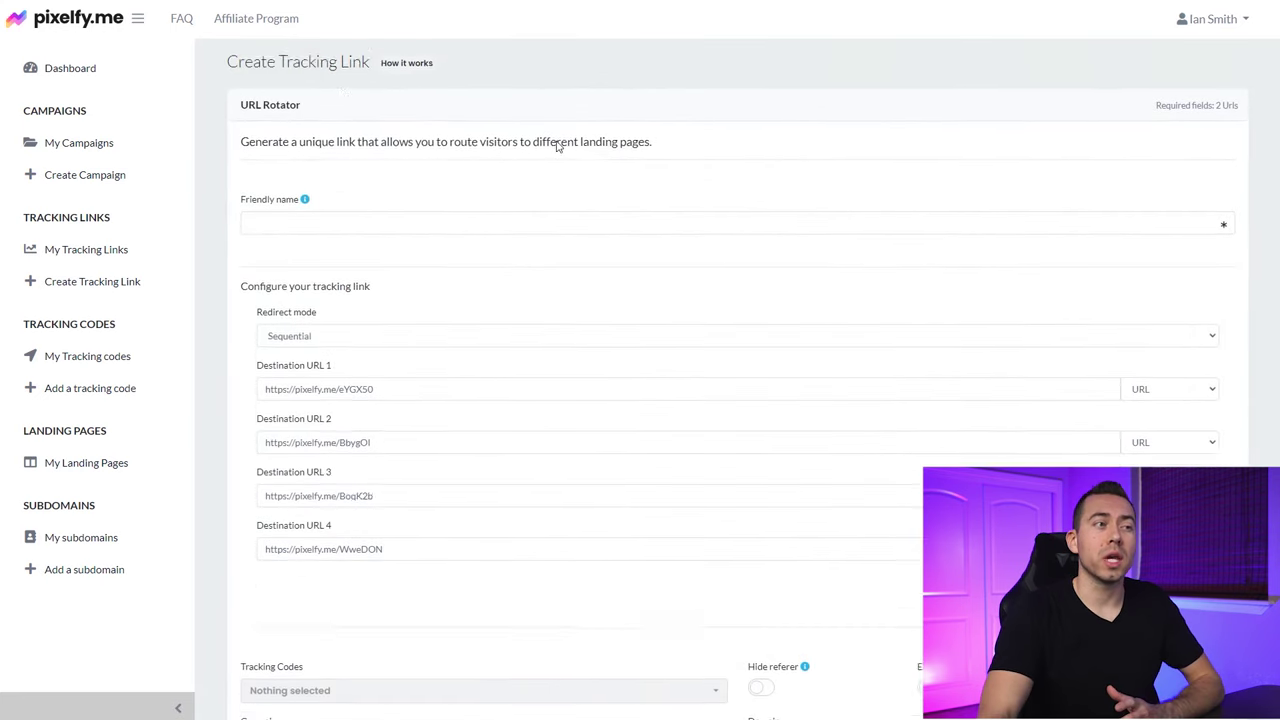
scroll(480, 216, "down", 1)
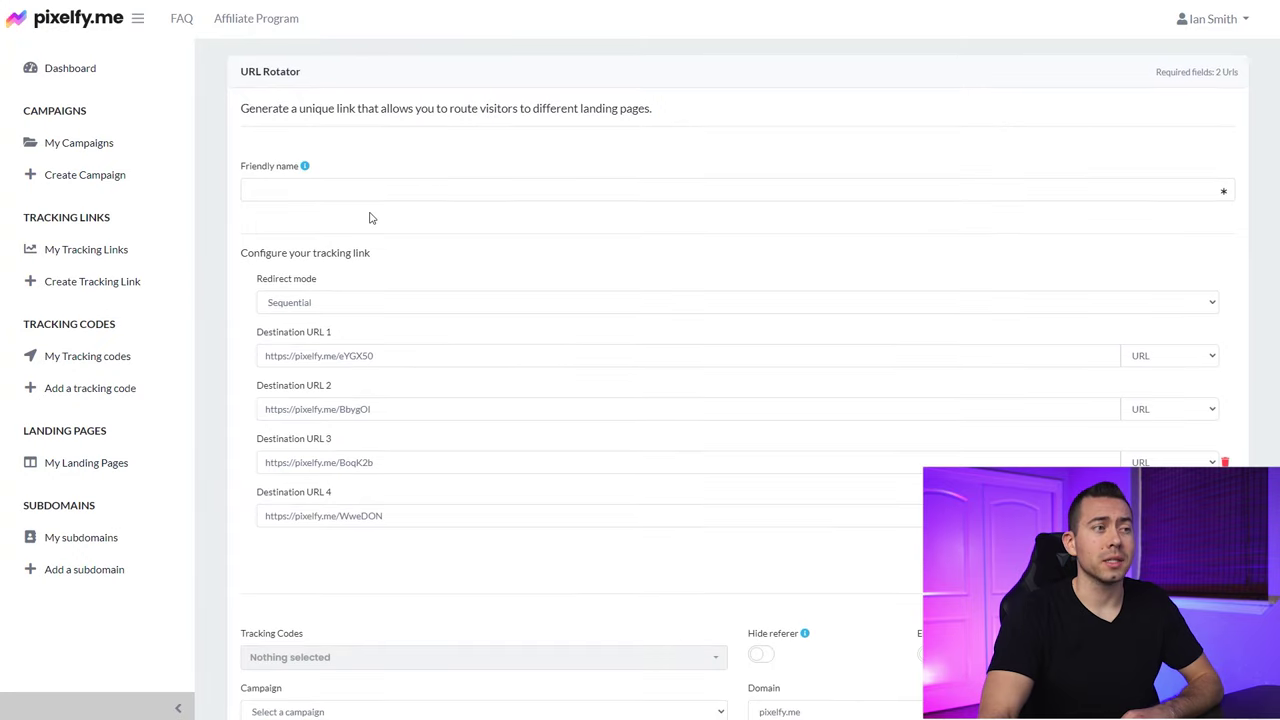